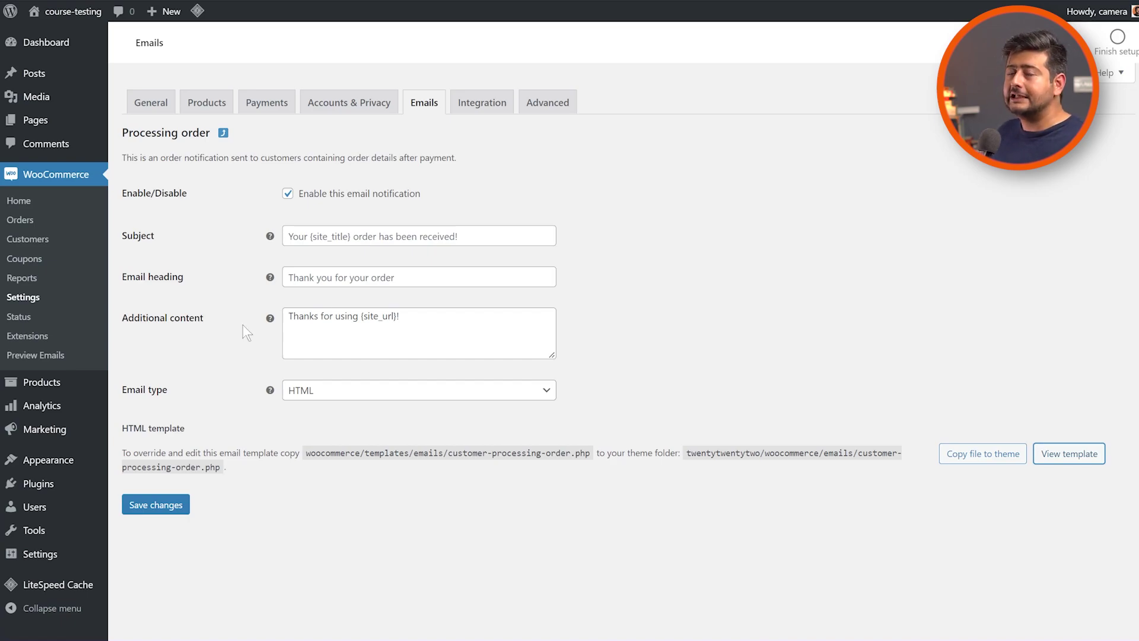
# Examine the Processing order email's type options and read through its HTML template code.
pyautogui.click(492, 393)
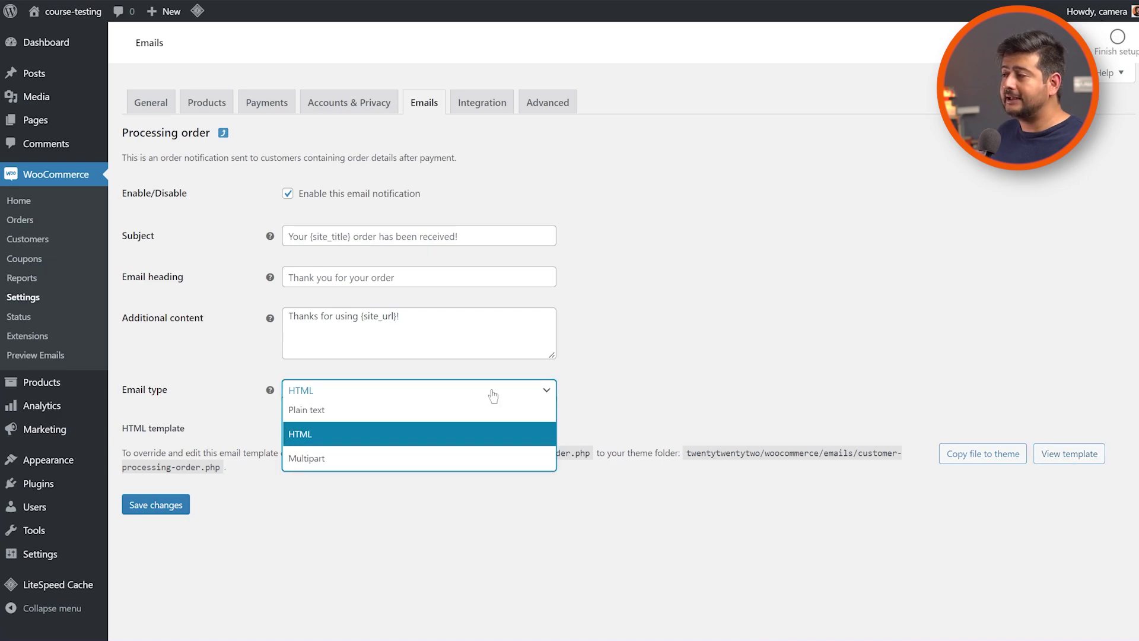
pyautogui.click(493, 393)
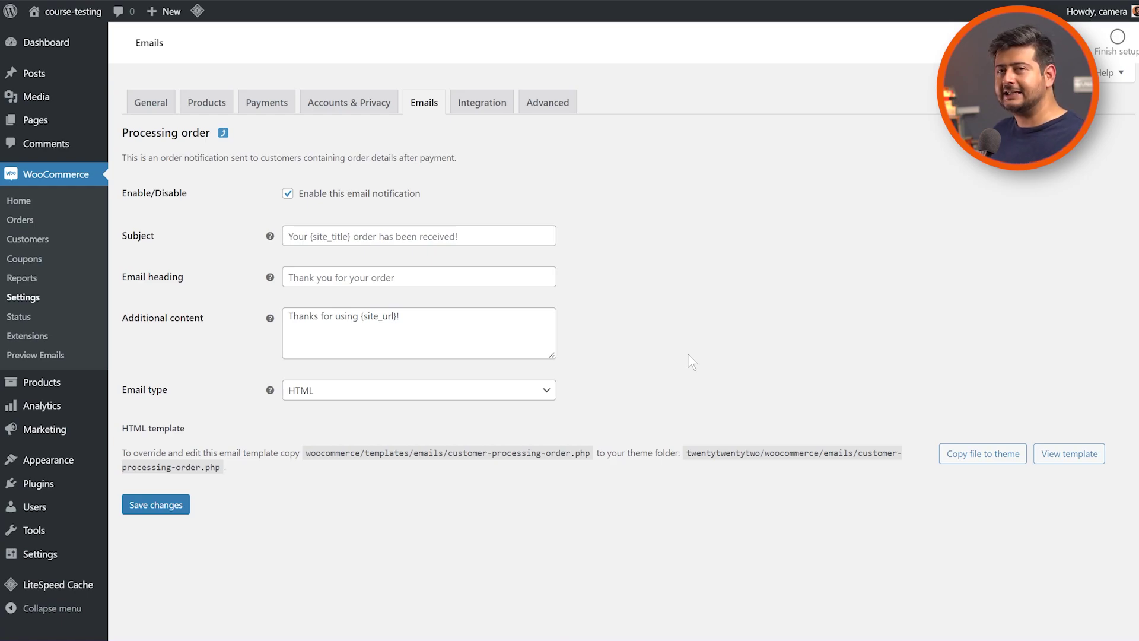
pyautogui.click(1062, 458)
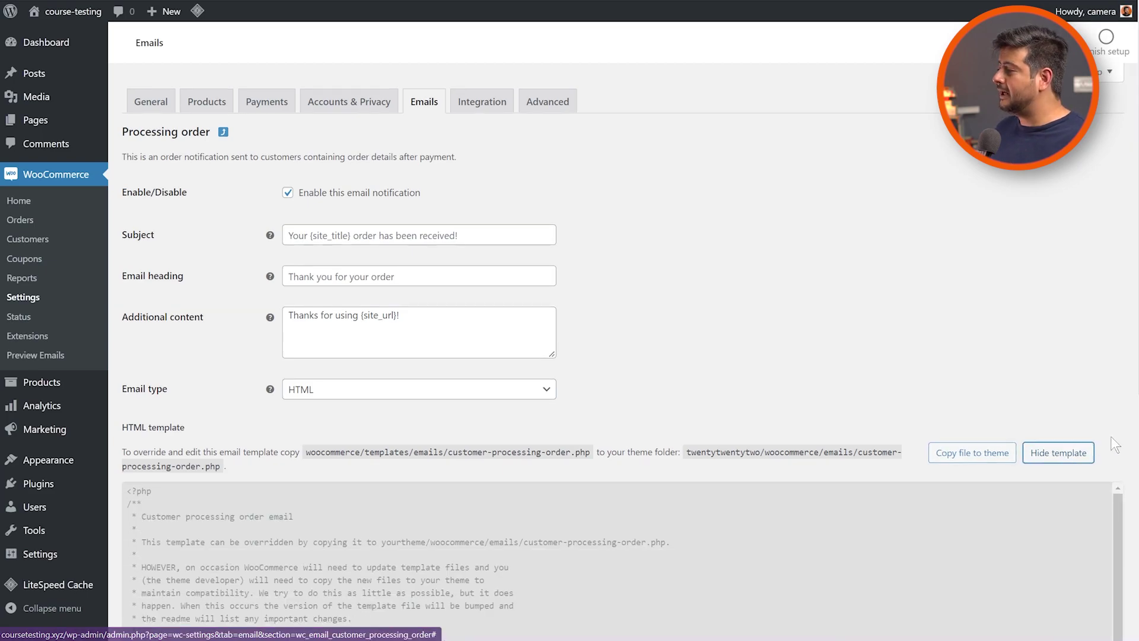
pyautogui.scroll(-5, 1062, 458)
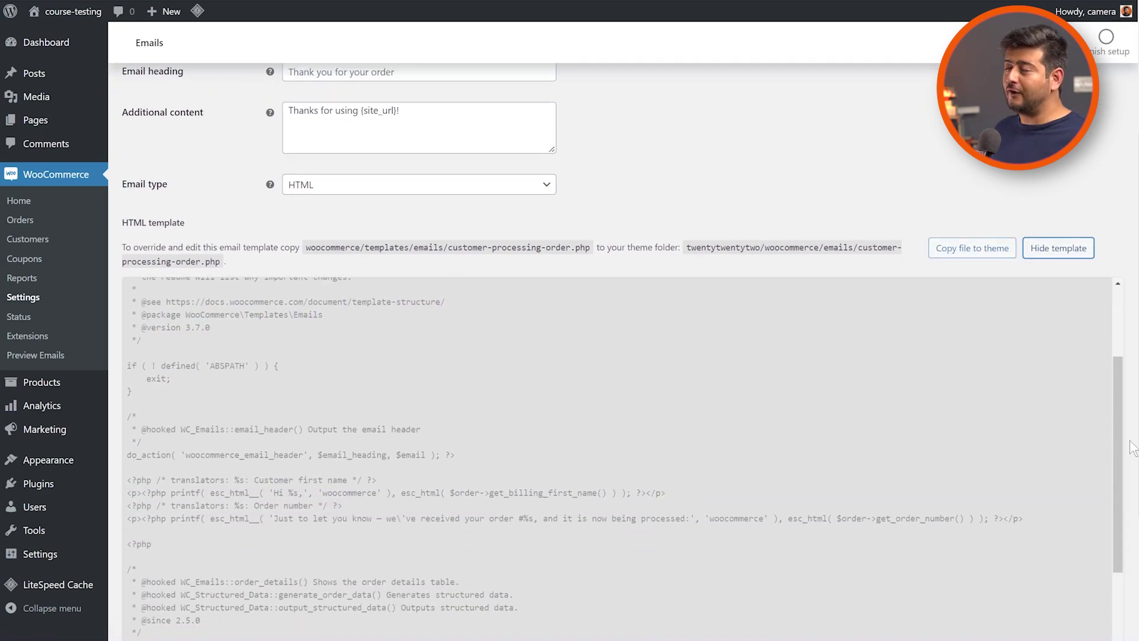
pyautogui.scroll(-2, 1133, 450)
pyautogui.moveTo(1120, 409); pyautogui.dragTo(1116, 297)
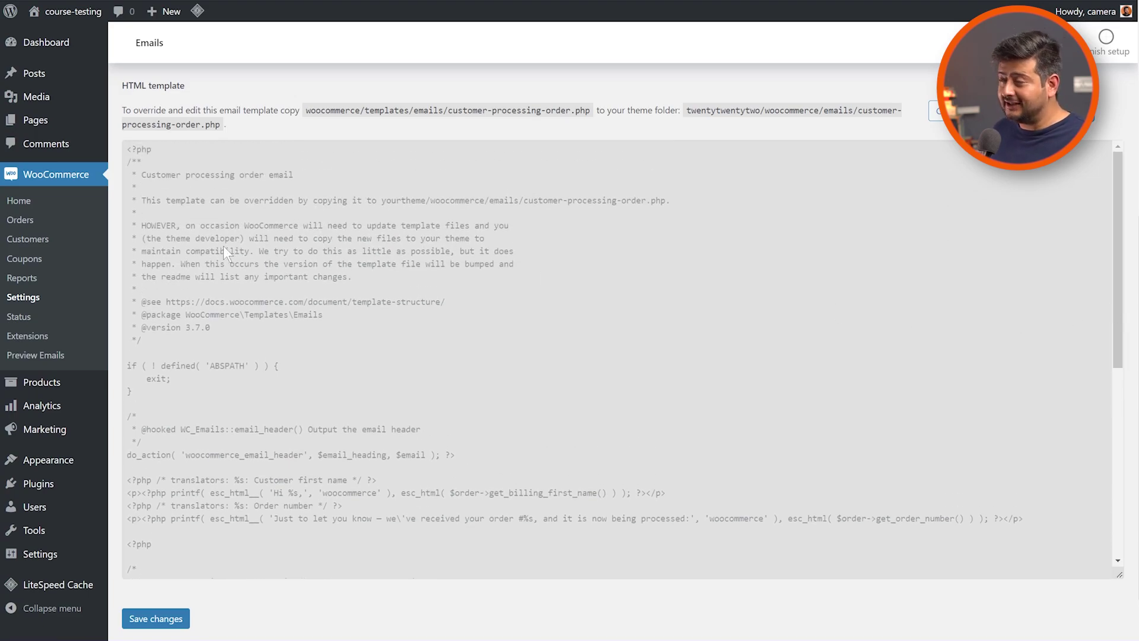
pyautogui.moveTo(178, 183); pyautogui.dragTo(580, 393)
pyautogui.click(588, 393)
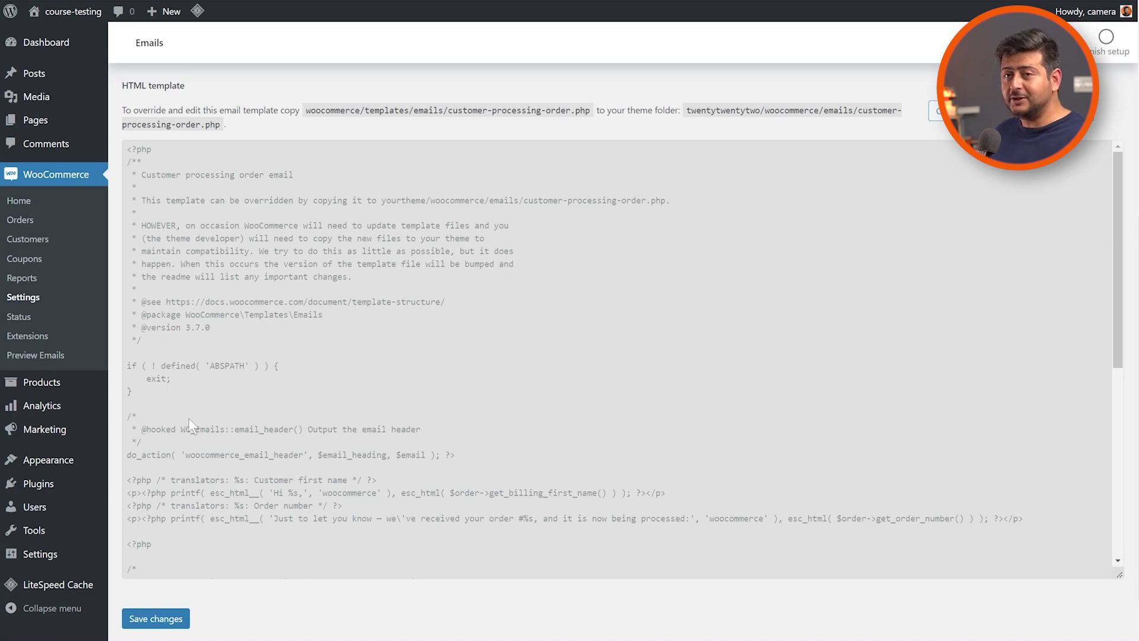
pyautogui.scroll(2, 382, 454)
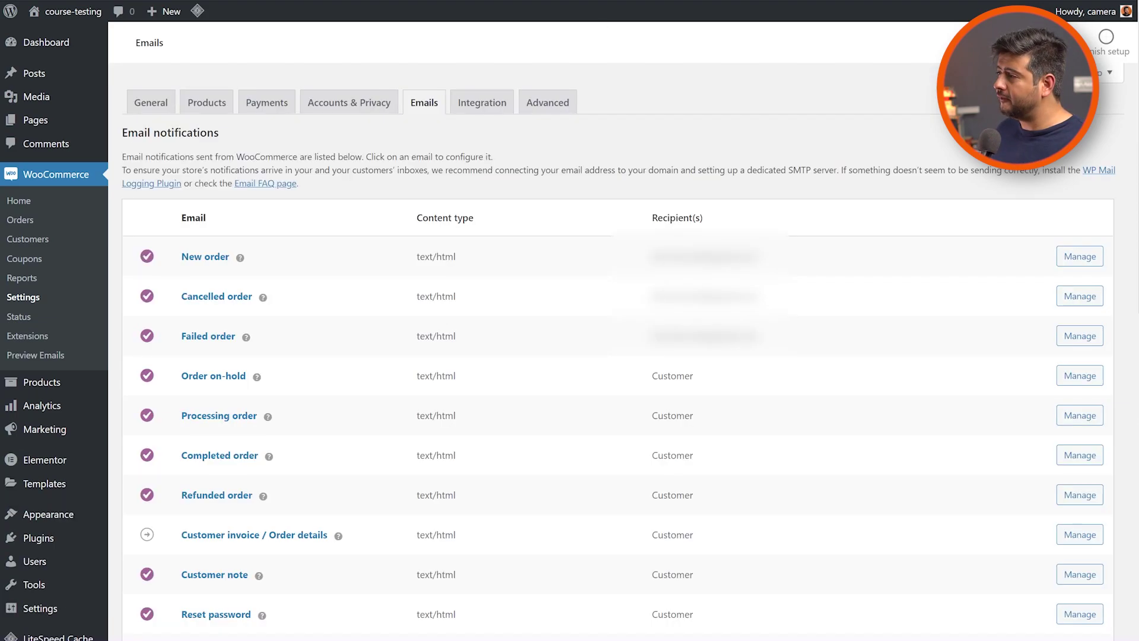
# Review the email sender and template settings on the Emails page and preview the store's email template.
pyautogui.scroll(-10, 326, 285)
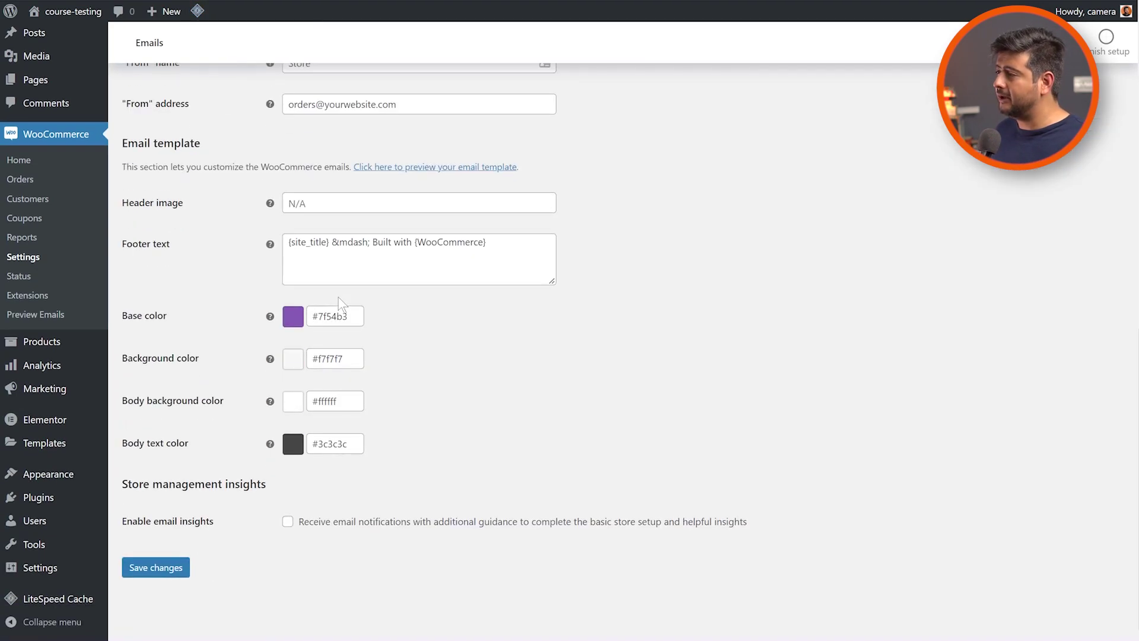
pyautogui.scroll(2, 516, 332)
pyautogui.scroll(1, 522, 338)
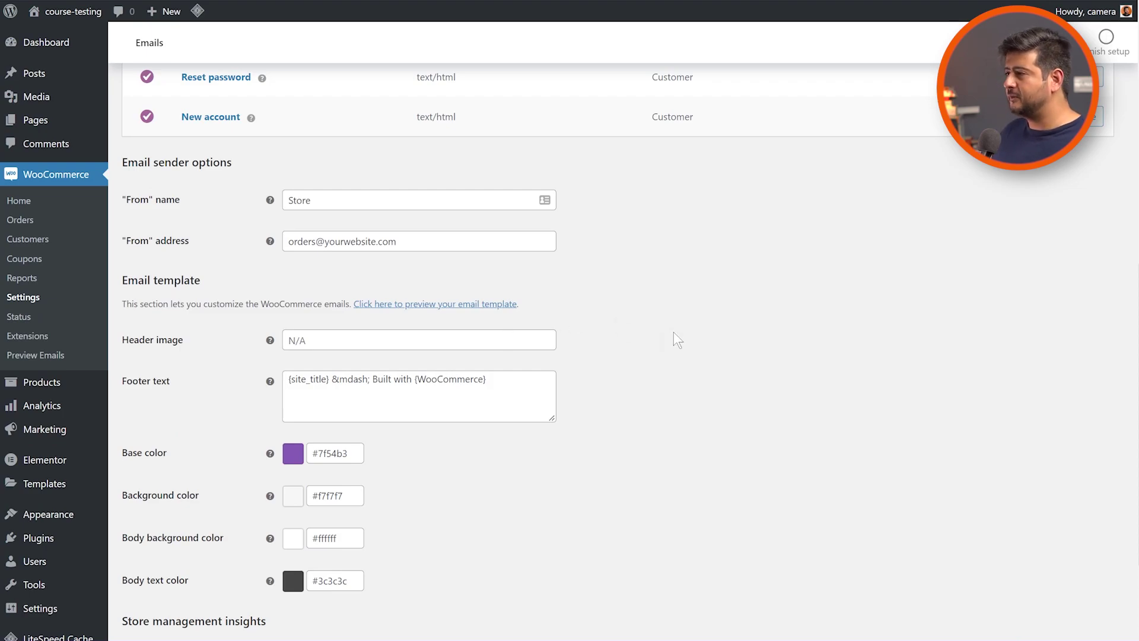
pyautogui.scroll(1, 372, 255)
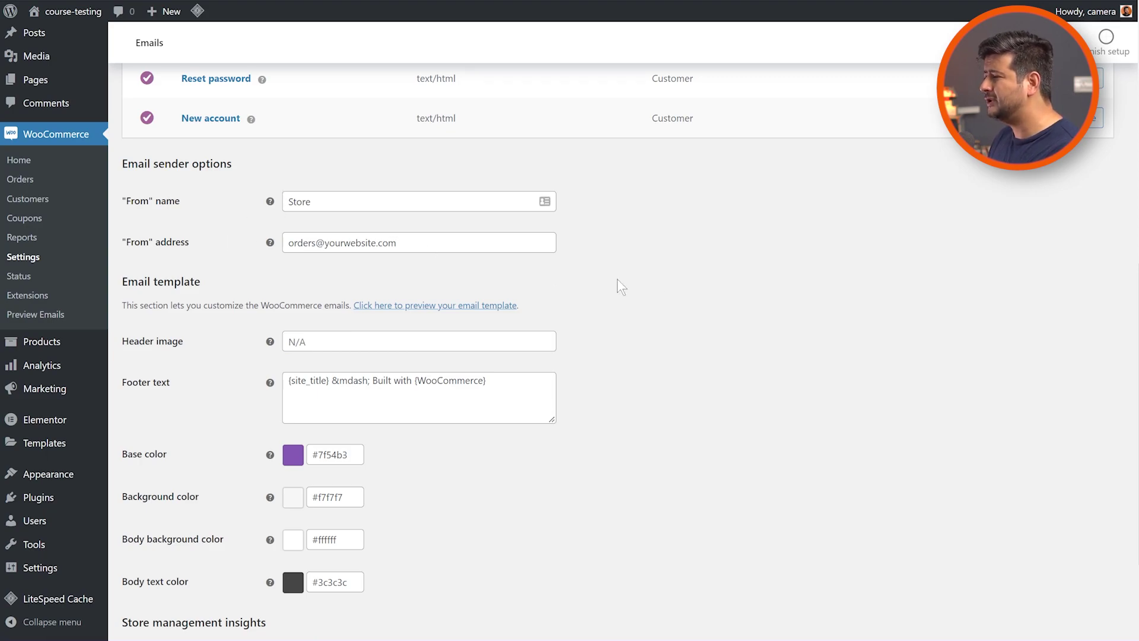
pyautogui.scroll(-1, 696, 301)
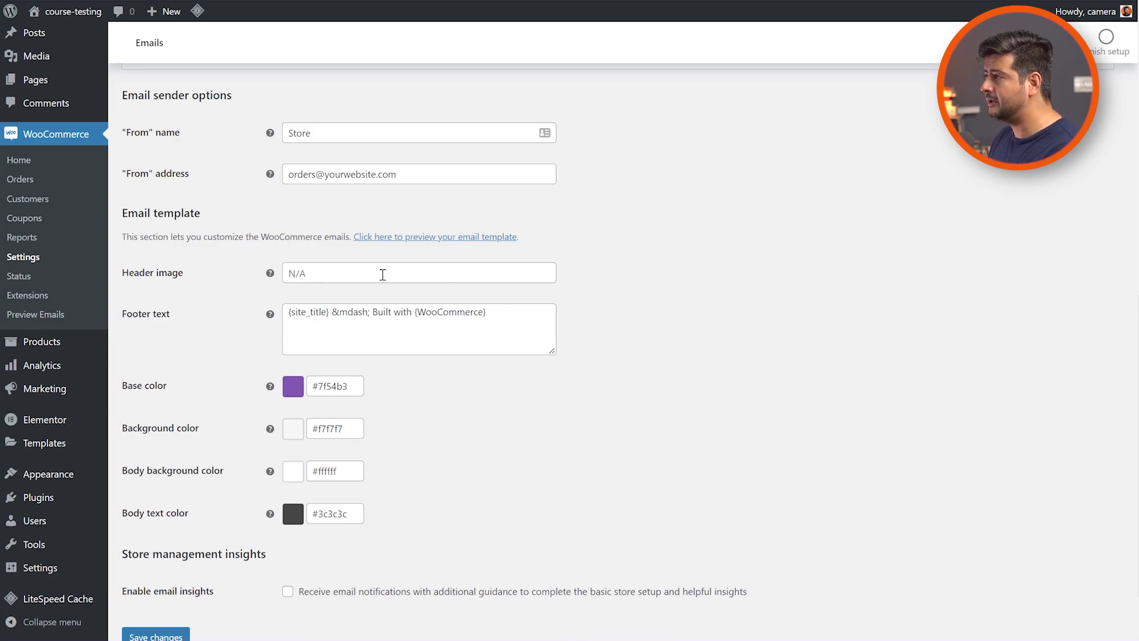
pyautogui.click(392, 236)
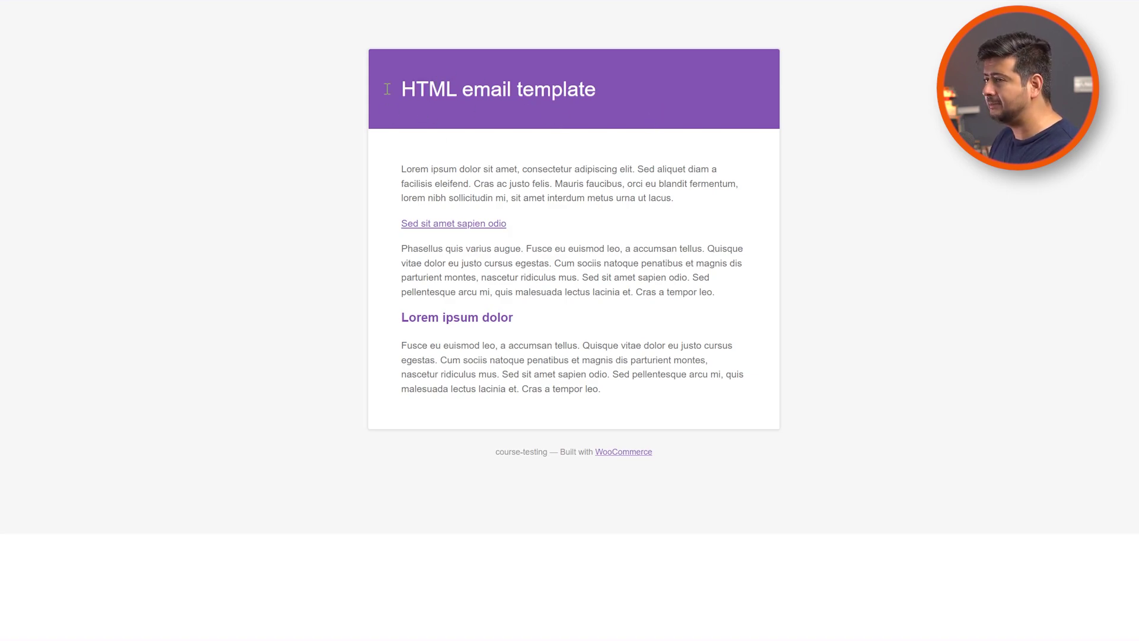
pyautogui.hotkey('alt', 'Left')
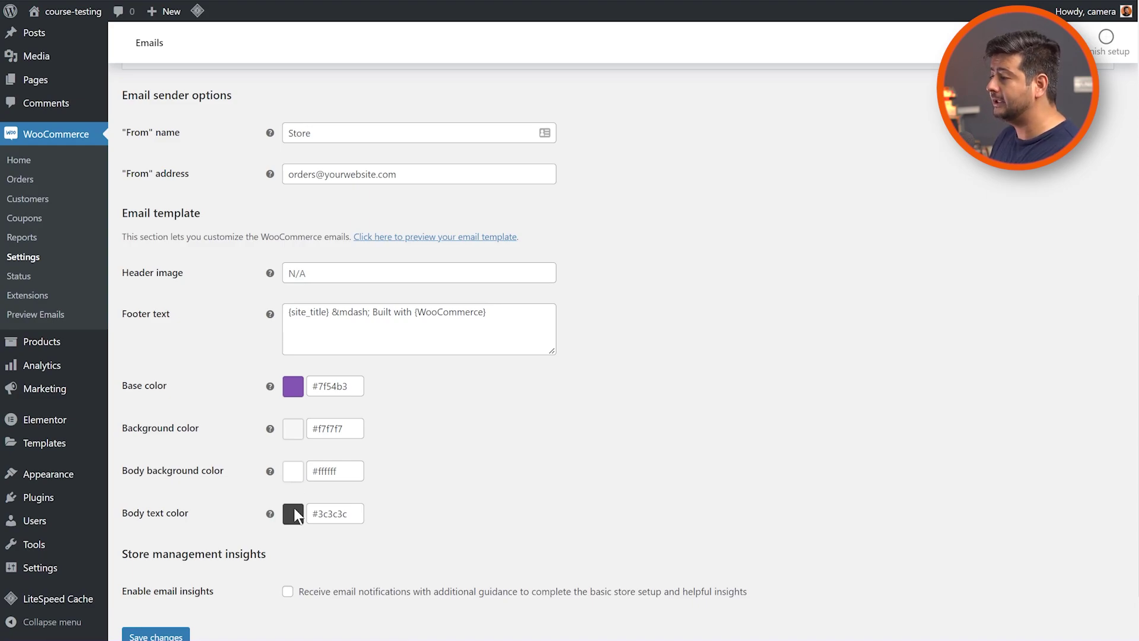
# Set the email template's base color to #ff6200.
pyautogui.click(339, 387)
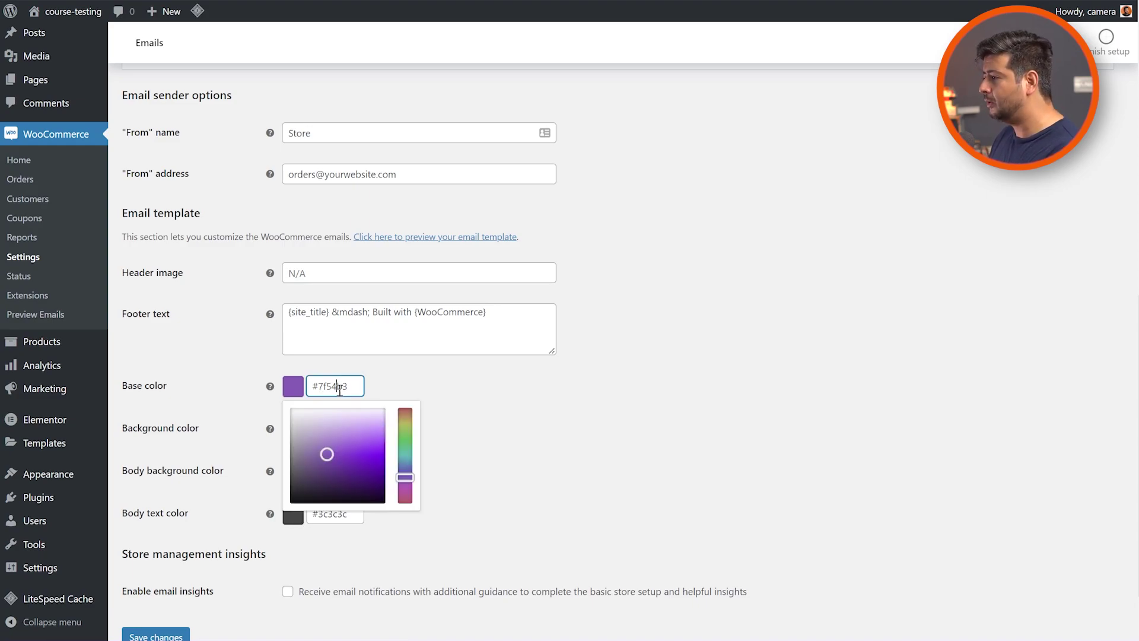
pyautogui.hotkey('ctrl', 'a')
pyautogui.write('#ff6200')
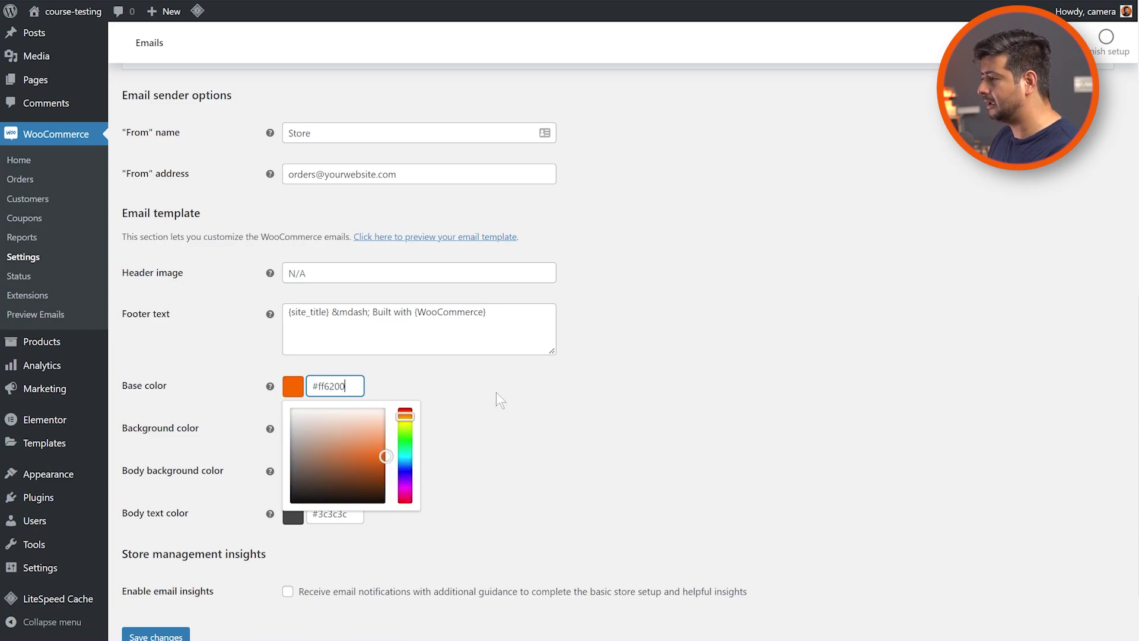
pyautogui.click(493, 393)
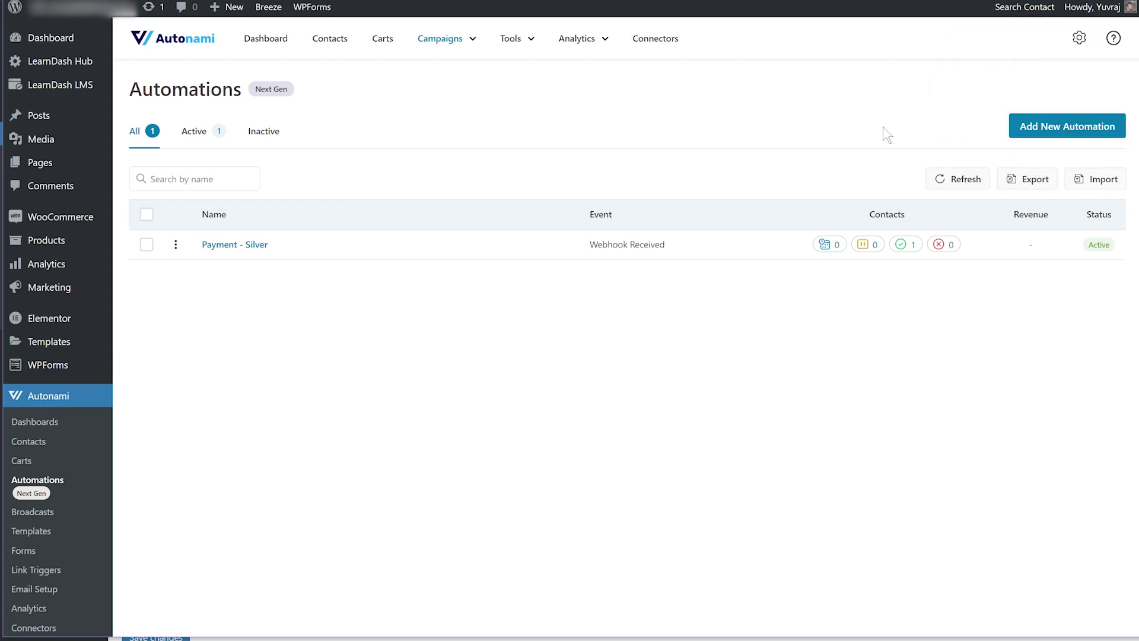
# Start a new automation in Autonami and browse the whole library of automation templates.
pyautogui.click(1026, 127)
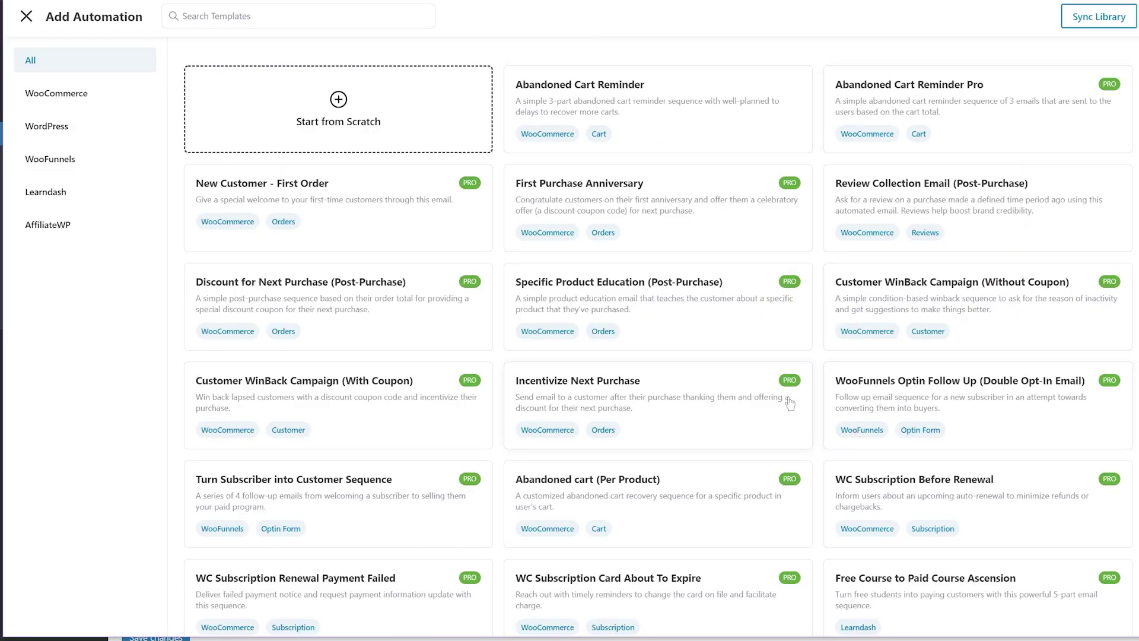
pyautogui.scroll(-9, 807, 403)
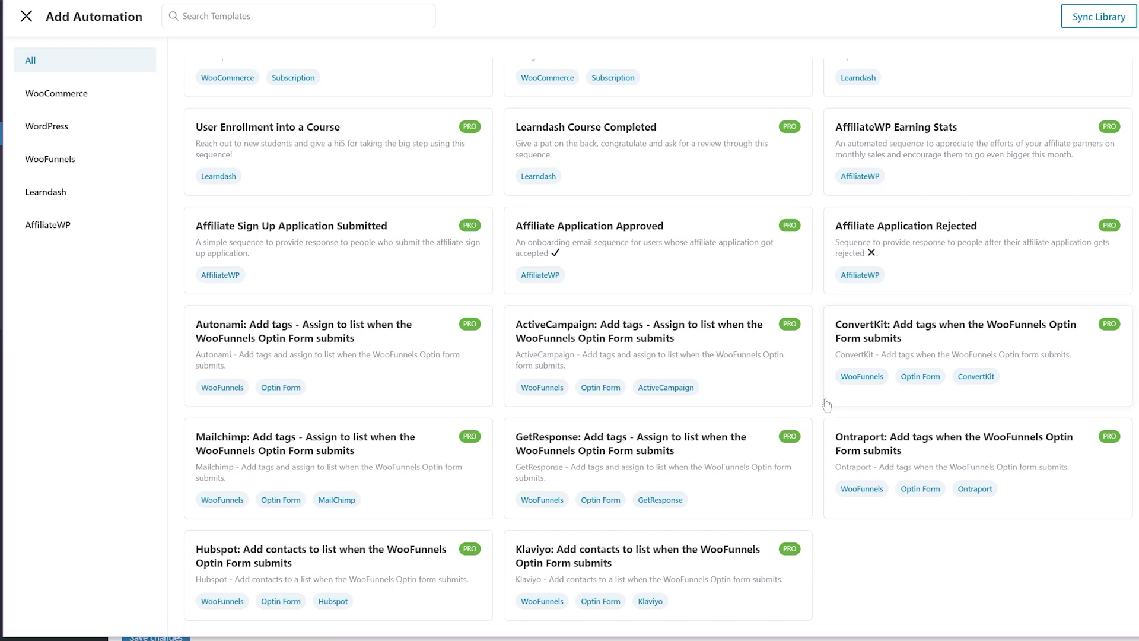
pyautogui.scroll(10, 826, 405)
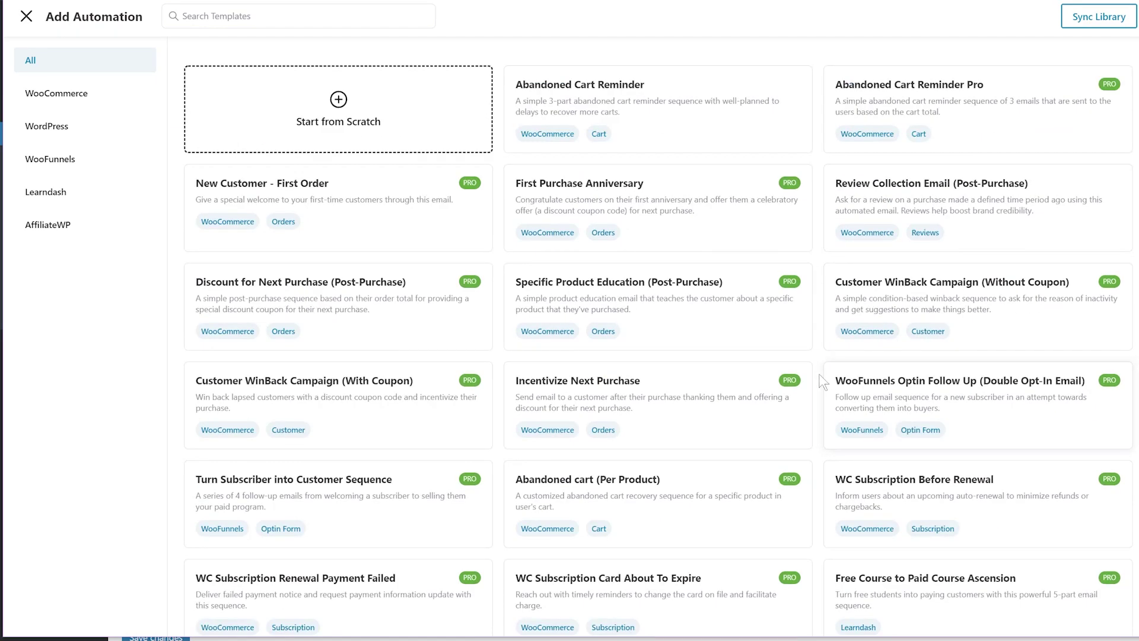
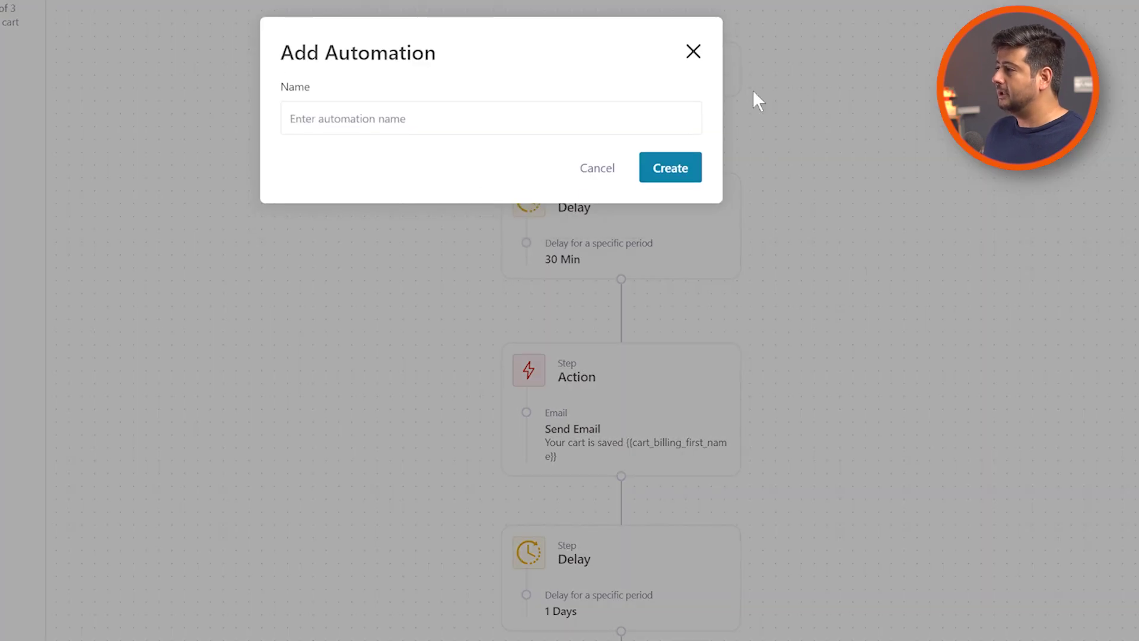
# Name the new automation "Abandoned Cart" and create it.
pyautogui.click(582, 127)
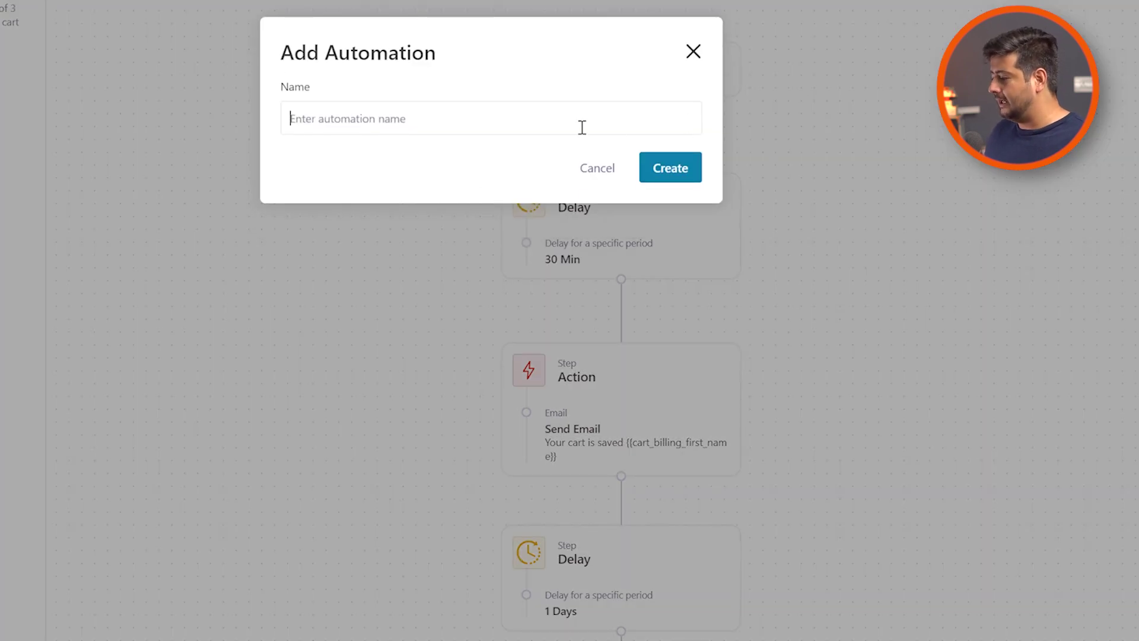
pyautogui.write('aBC')
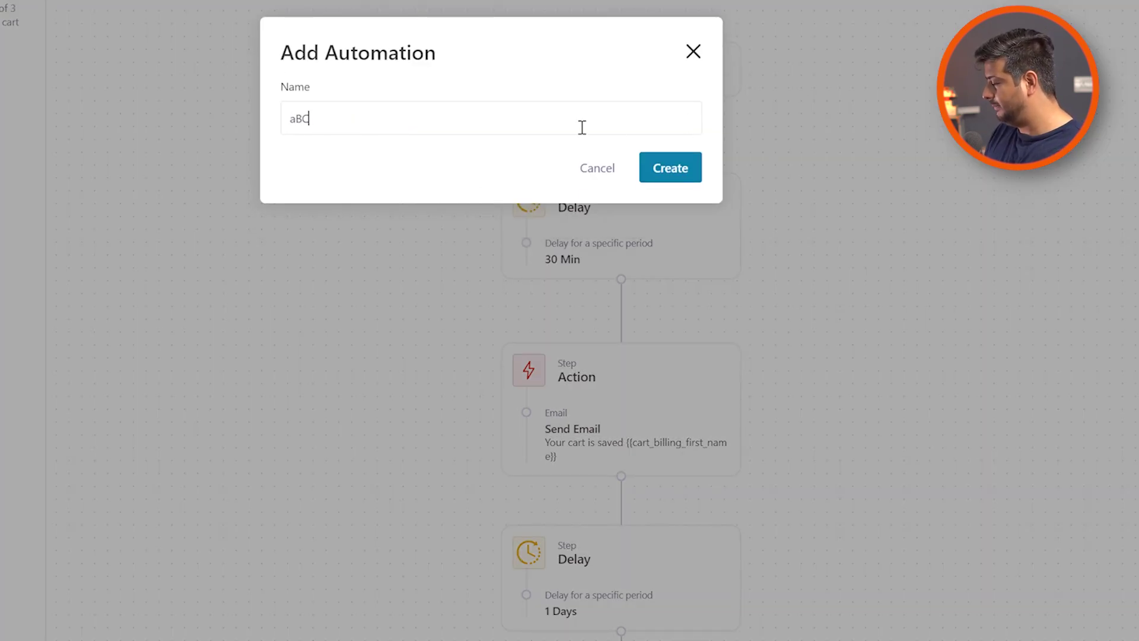
pyautogui.press('BackSpace')
pyautogui.press('BackSpace')
pyautogui.write('Aba')
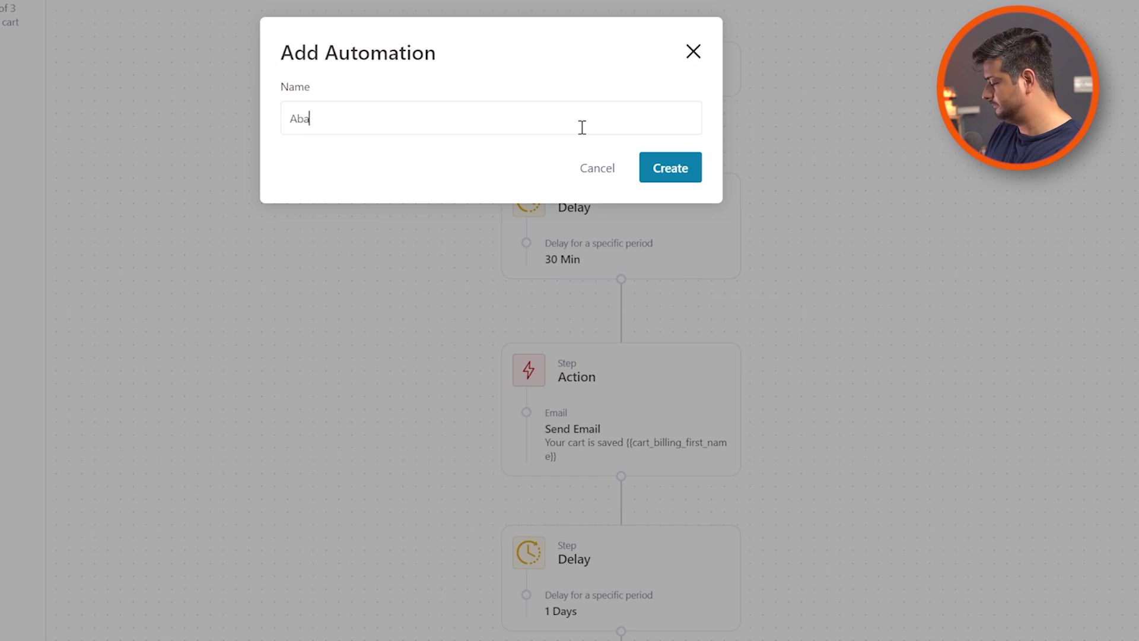
pyautogui.write('ndoned Cart')
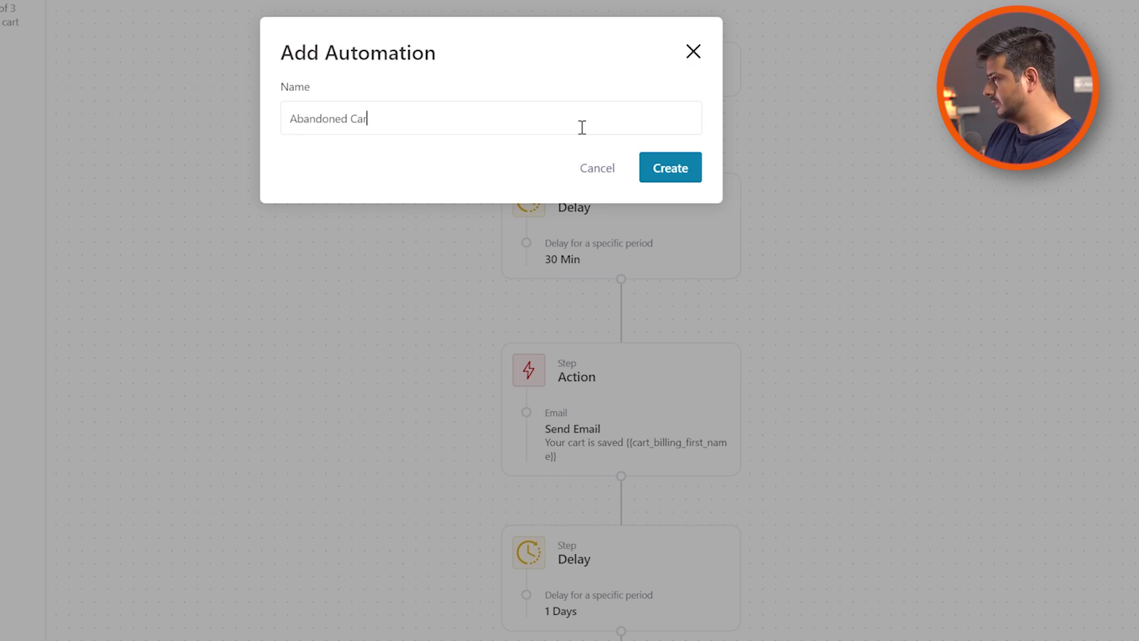
pyautogui.click(670, 170)
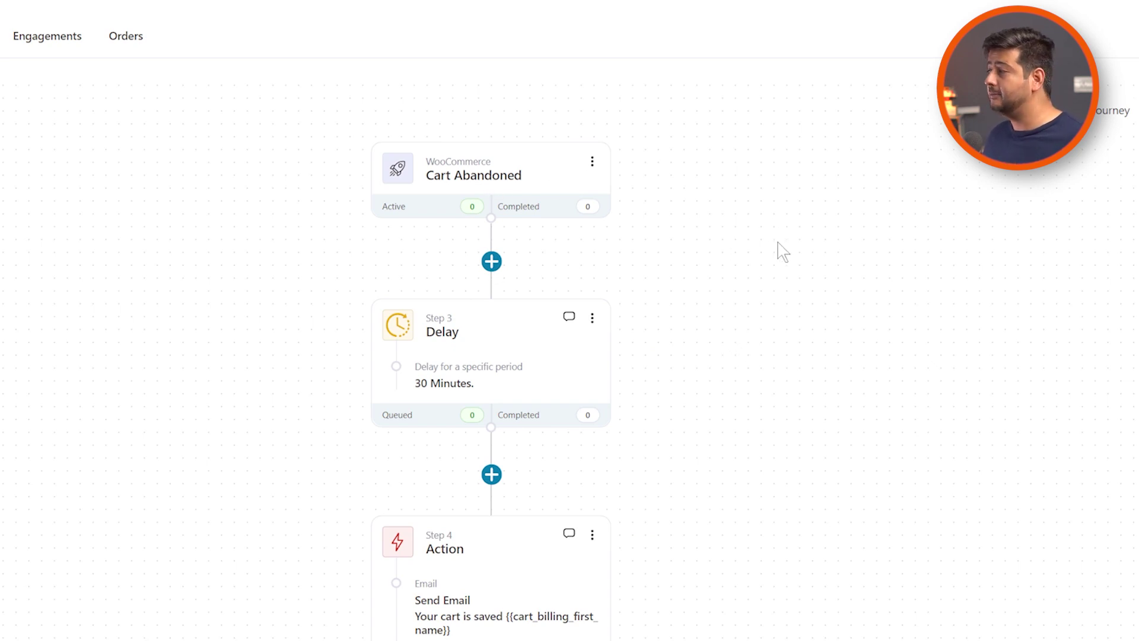
# Open the Send Email action following the 30-minute delay, choose Visual Builder as its template type and launch the editor.
pyautogui.moveTo(779, 243); pyautogui.dragTo(776, 121)
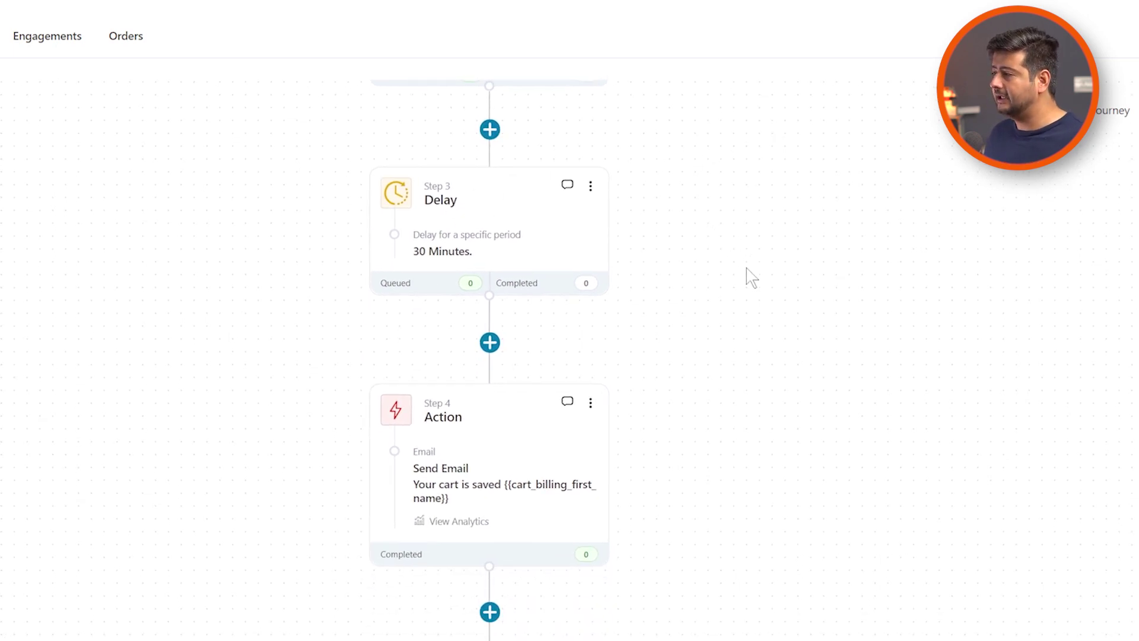
pyautogui.scroll(-3, 746, 258)
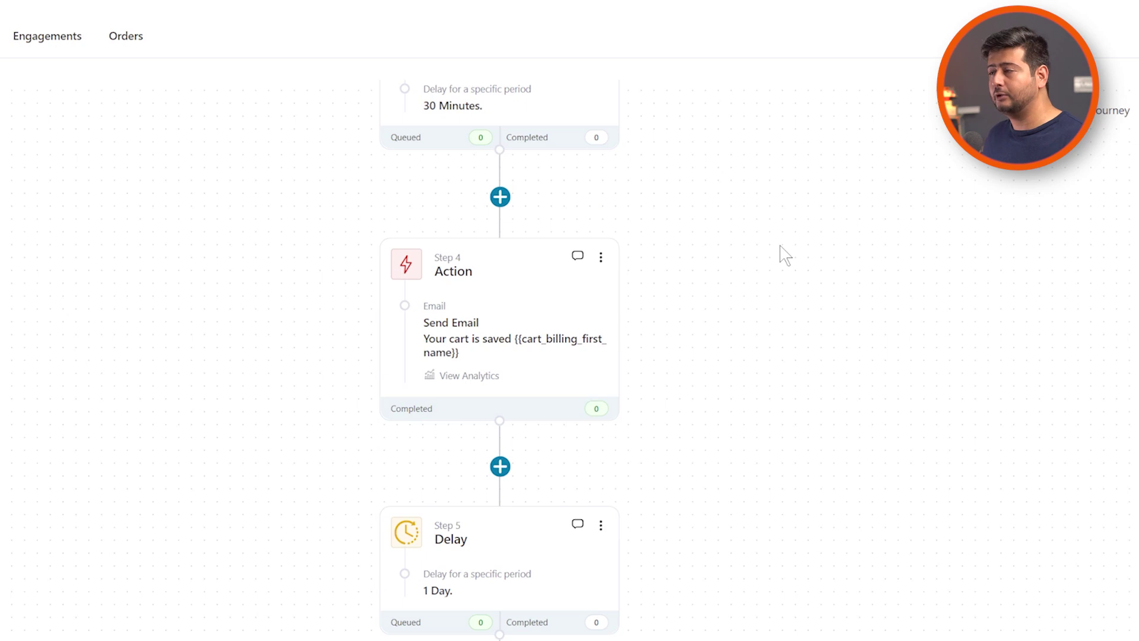
pyautogui.click(533, 347)
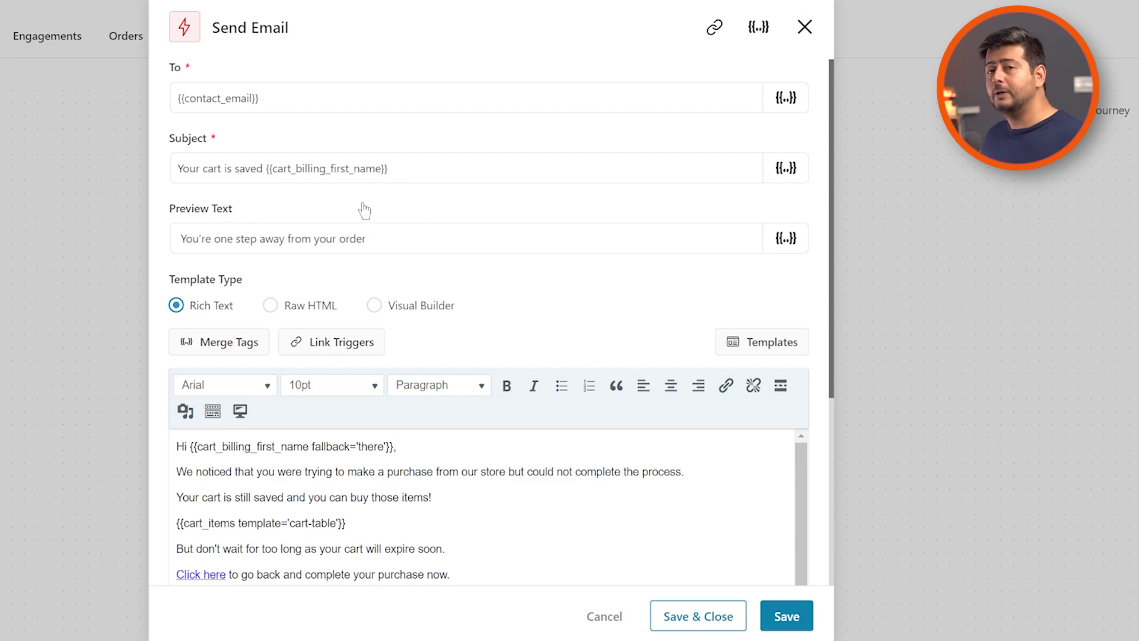
pyautogui.click(374, 306)
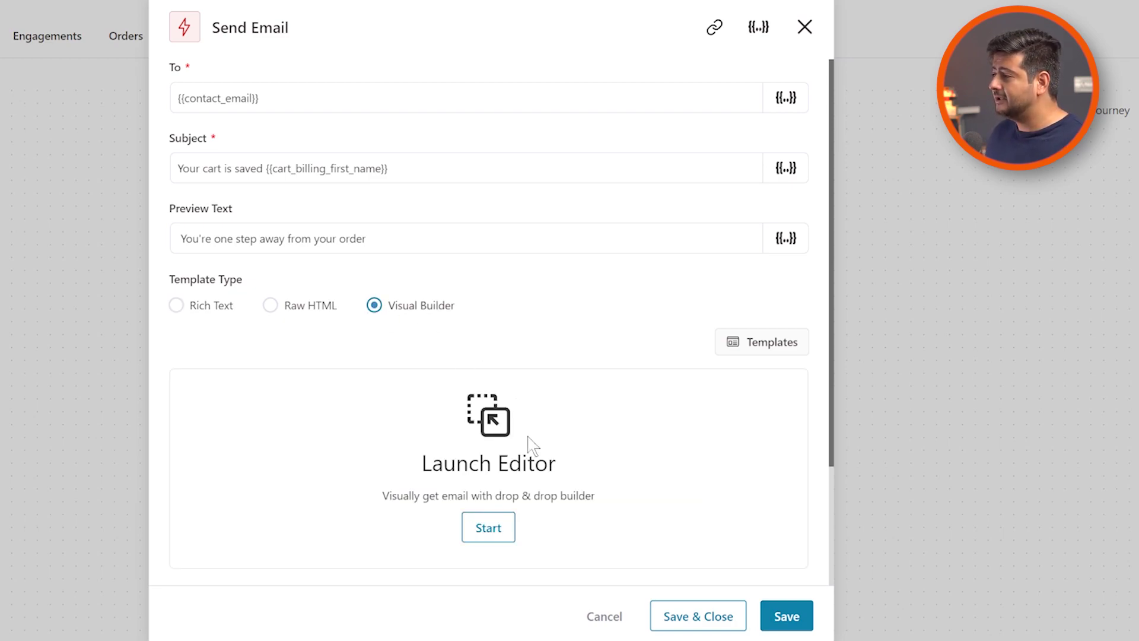
pyautogui.click(502, 533)
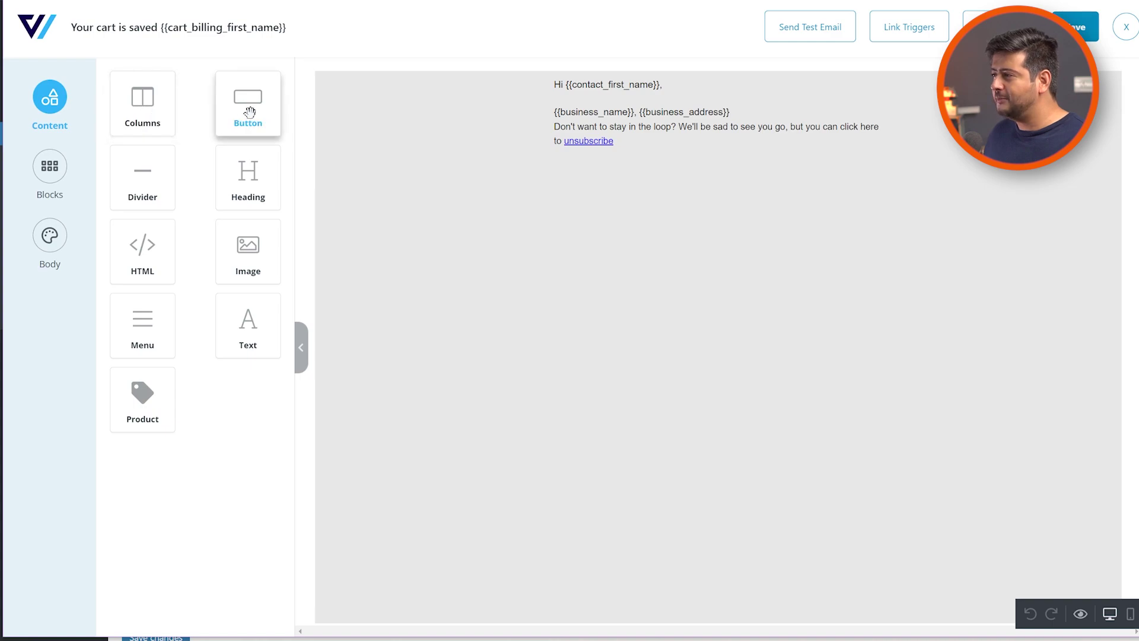
# Try laying out the email with heading, image, product and button blocks between the greeting and footer, leaving the action's settings without saving.
pyautogui.moveTo(245, 193); pyautogui.dragTo(688, 118)
pyautogui.moveTo(249, 114); pyautogui.dragTo(712, 172)
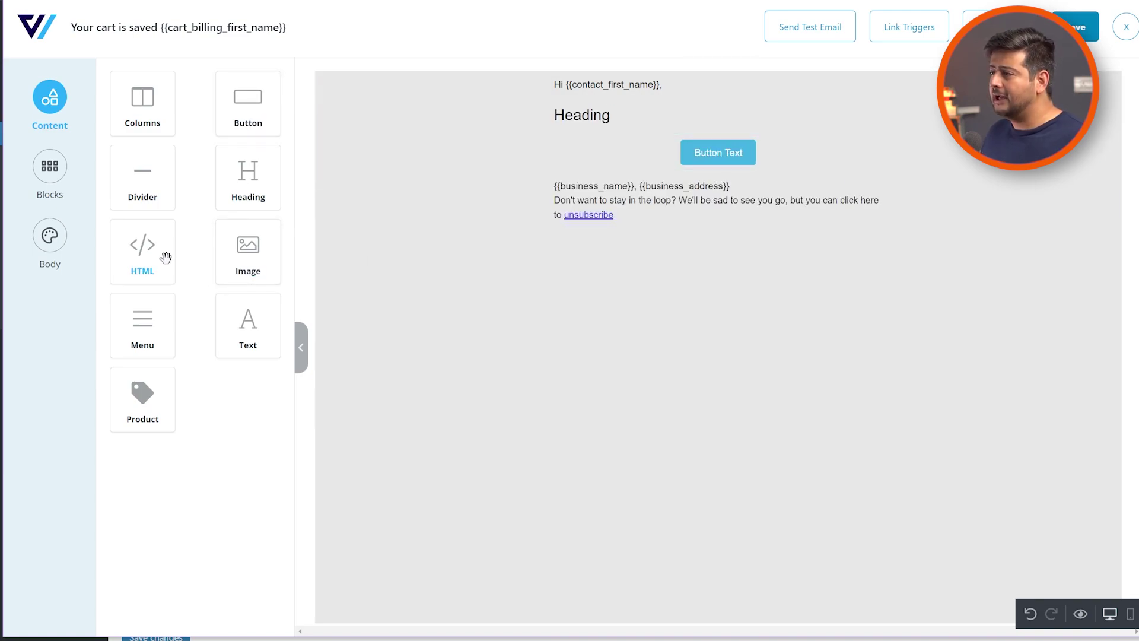
pyautogui.moveTo(248, 245); pyautogui.dragTo(663, 120)
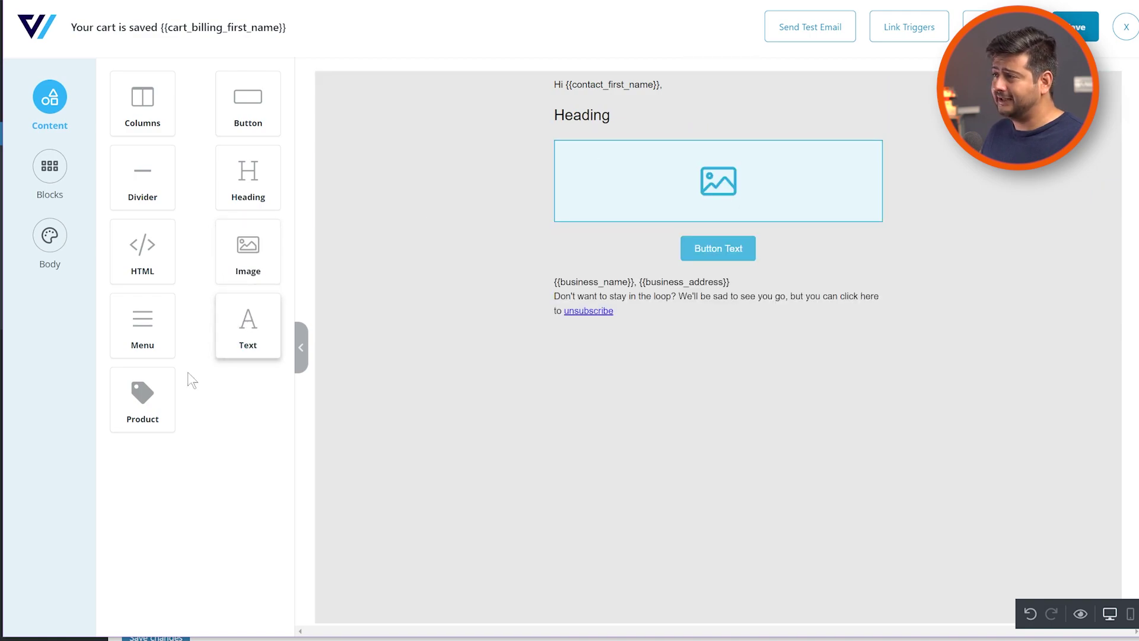
pyautogui.moveTo(142, 392); pyautogui.dragTo(651, 233)
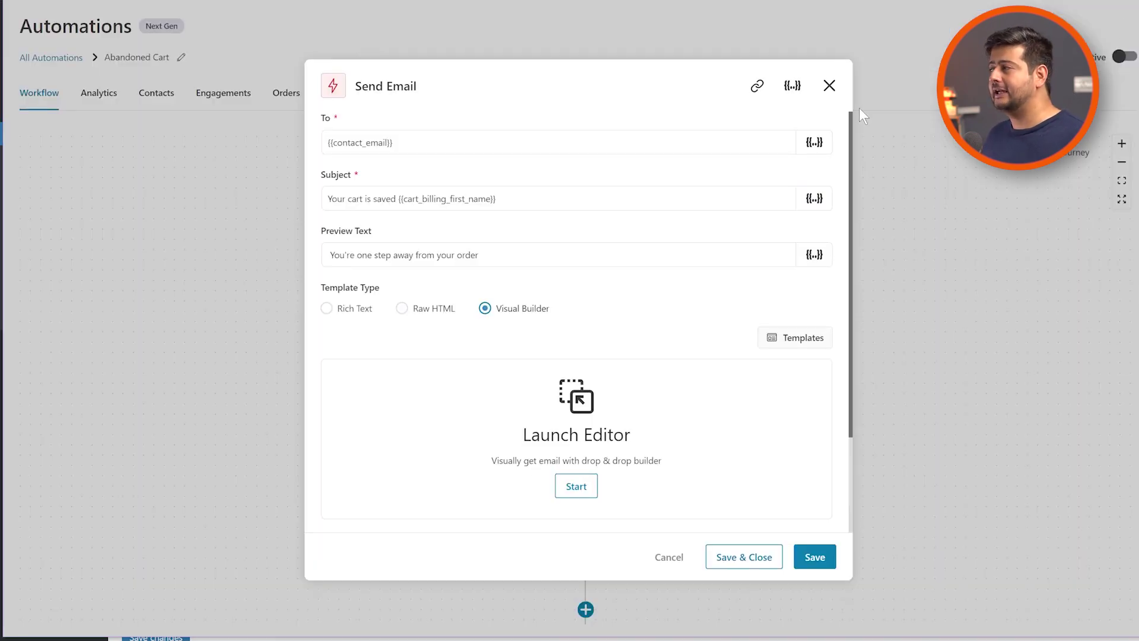
pyautogui.click(829, 87)
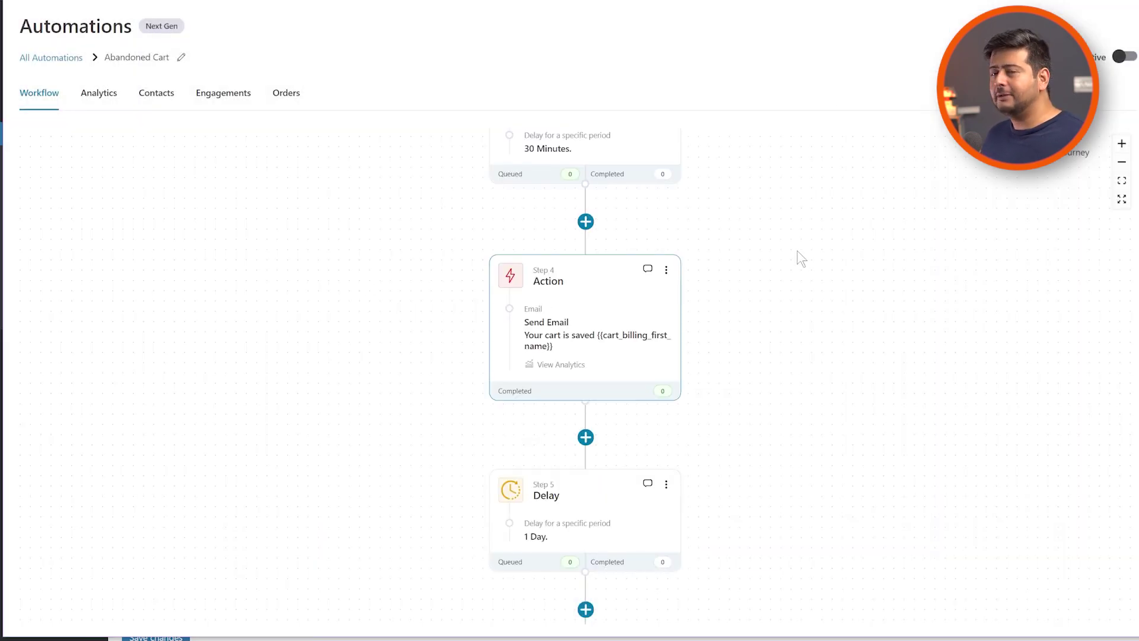
pyautogui.scroll(3, 813, 320)
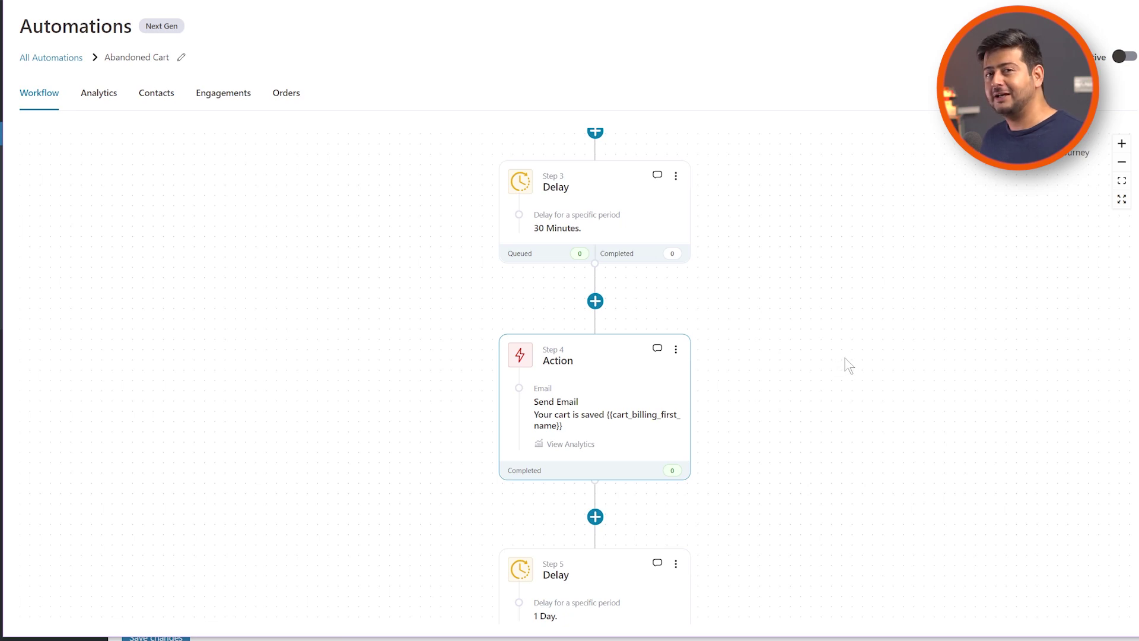
# Review the workflow from the Cart Abandoned trigger onward and inspect the content of the email sent after the 1-day delay.
pyautogui.scroll(5, 893, 251)
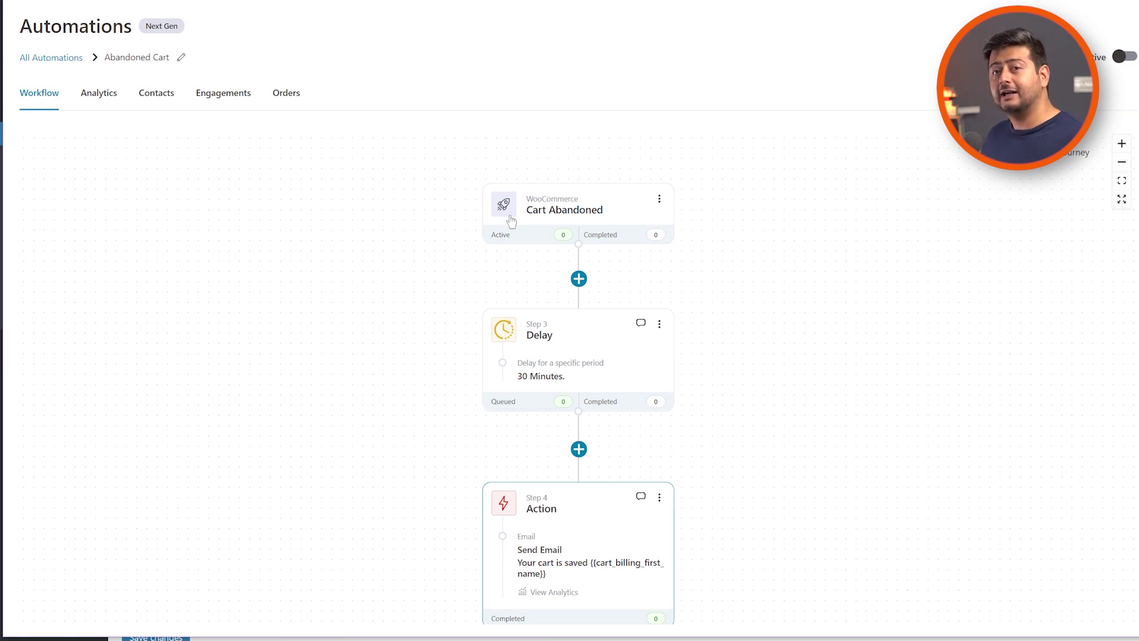
pyautogui.scroll(-2, 563, 264)
pyautogui.scroll(-3, 753, 416)
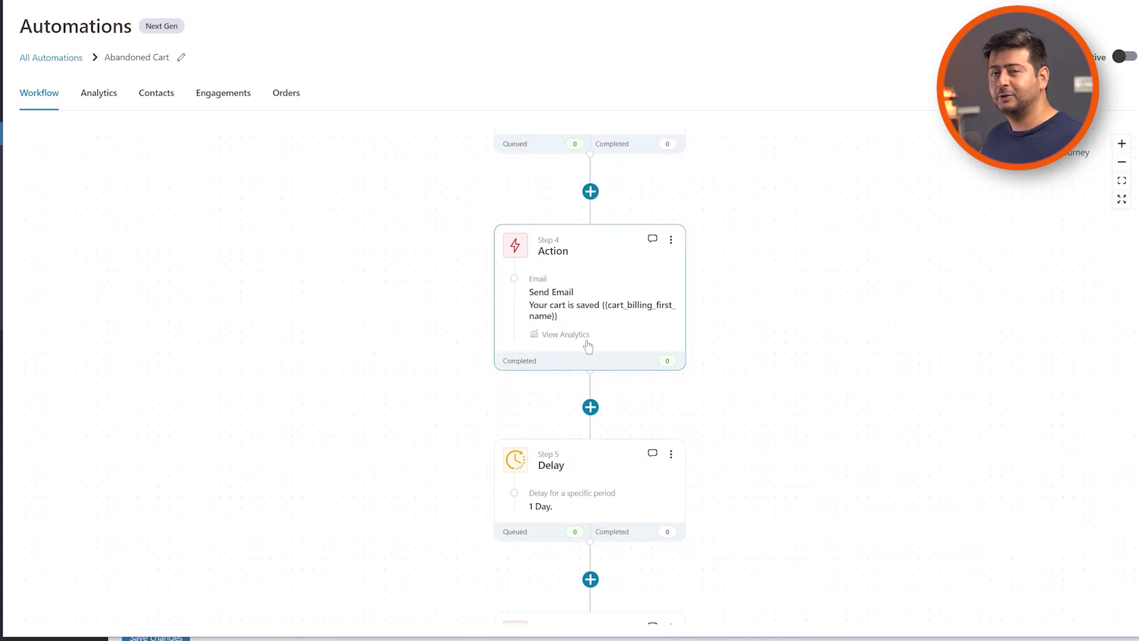
pyautogui.scroll(-2, 854, 396)
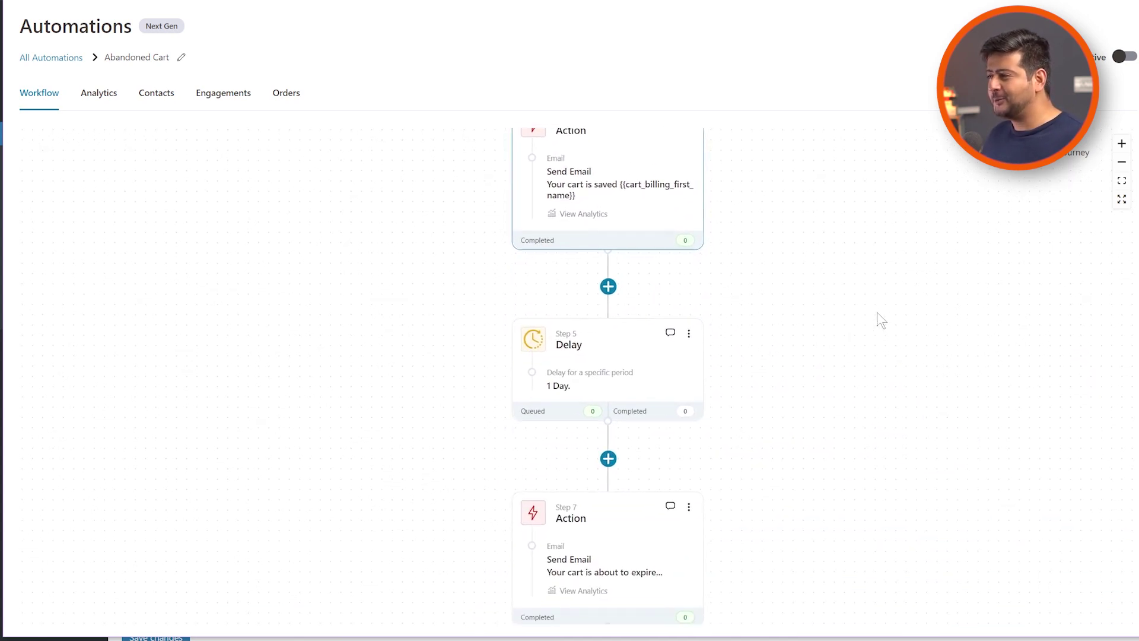
pyautogui.scroll(-2, 858, 347)
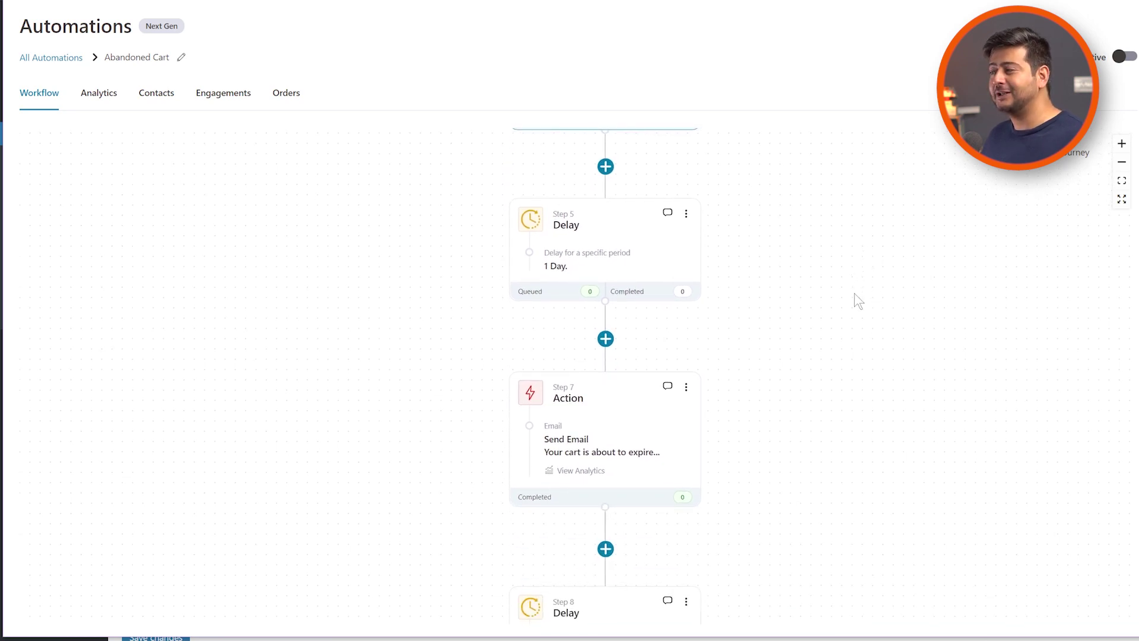
pyautogui.click(631, 454)
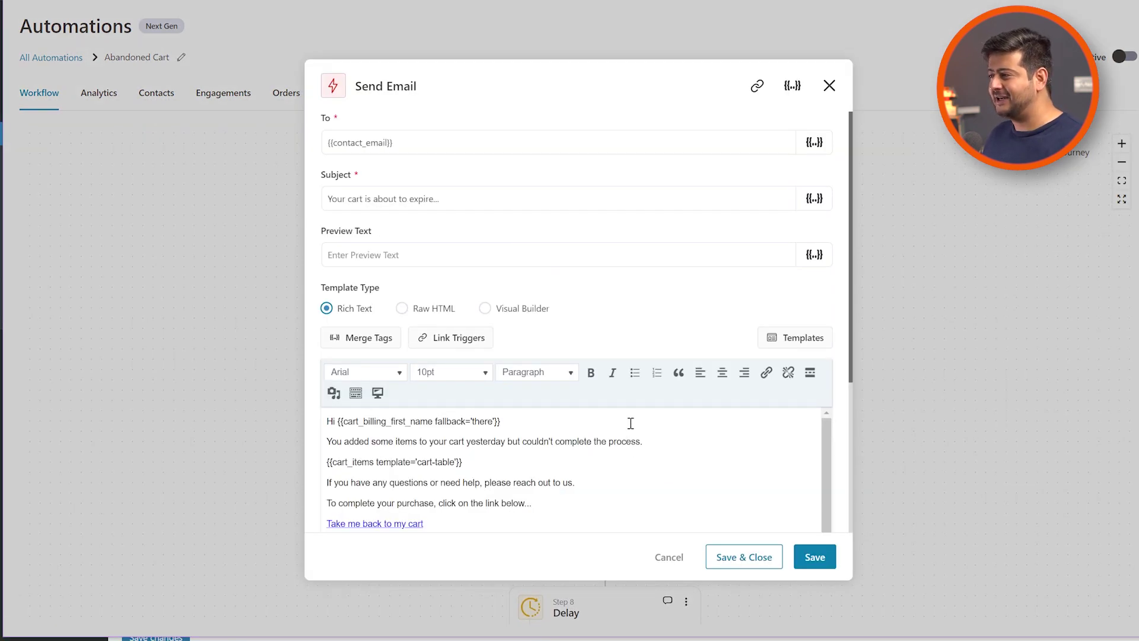
pyautogui.scroll(-2, 548, 461)
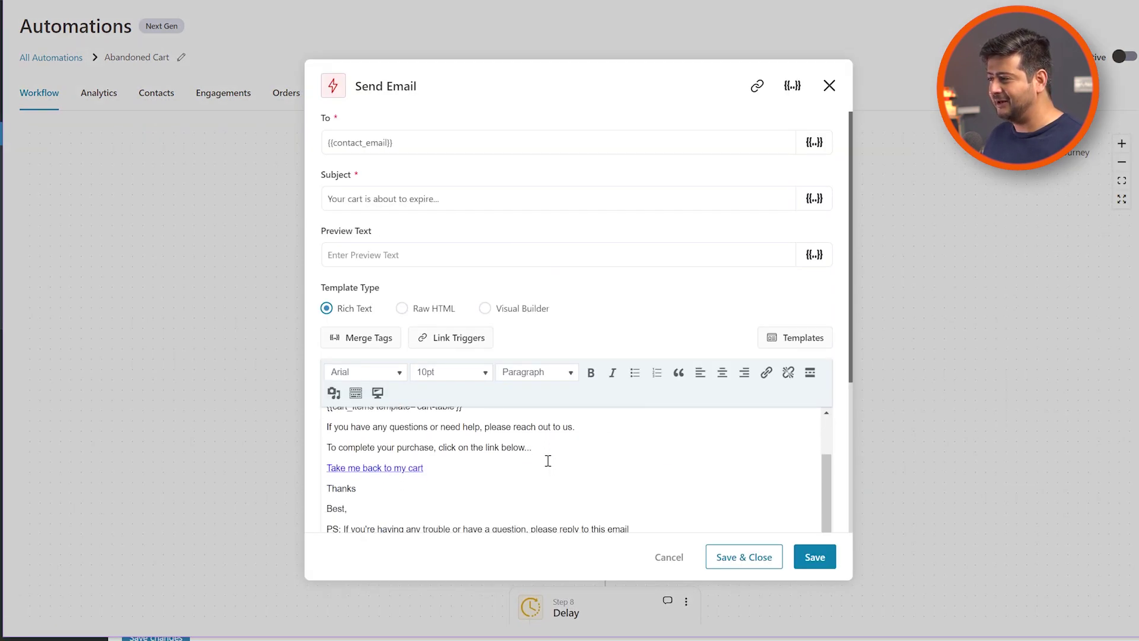
pyautogui.click(829, 86)
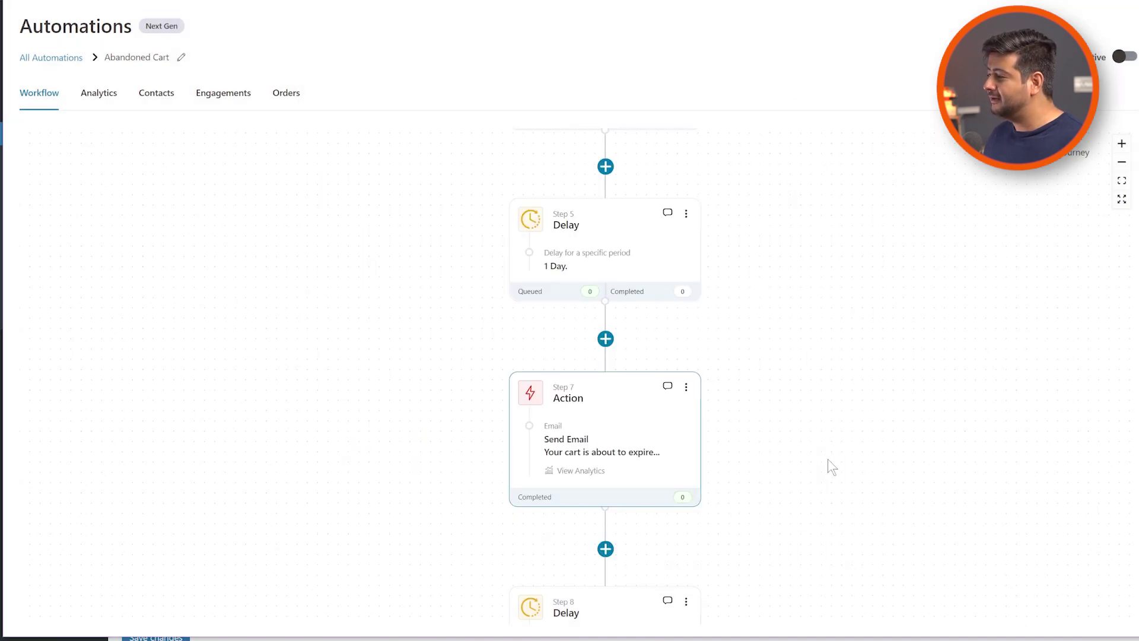
# Follow the workflow to the cart total condition and inspect the Create Coupon action's general settings on the Yes branch.
pyautogui.moveTo(826, 458); pyautogui.dragTo(778, 290)
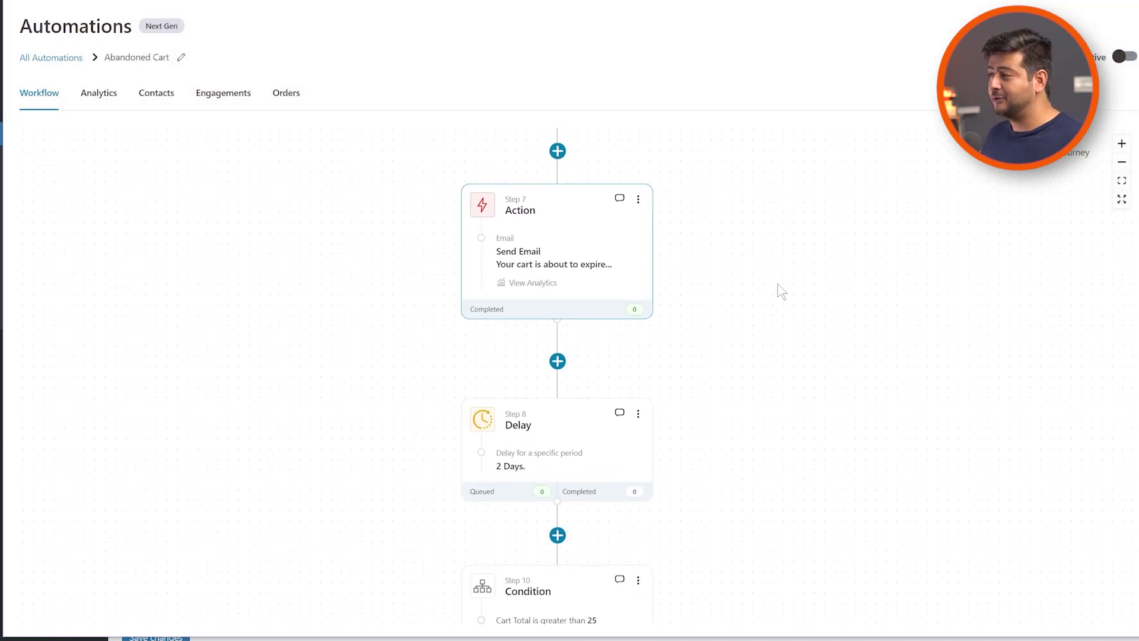
pyautogui.click(778, 281)
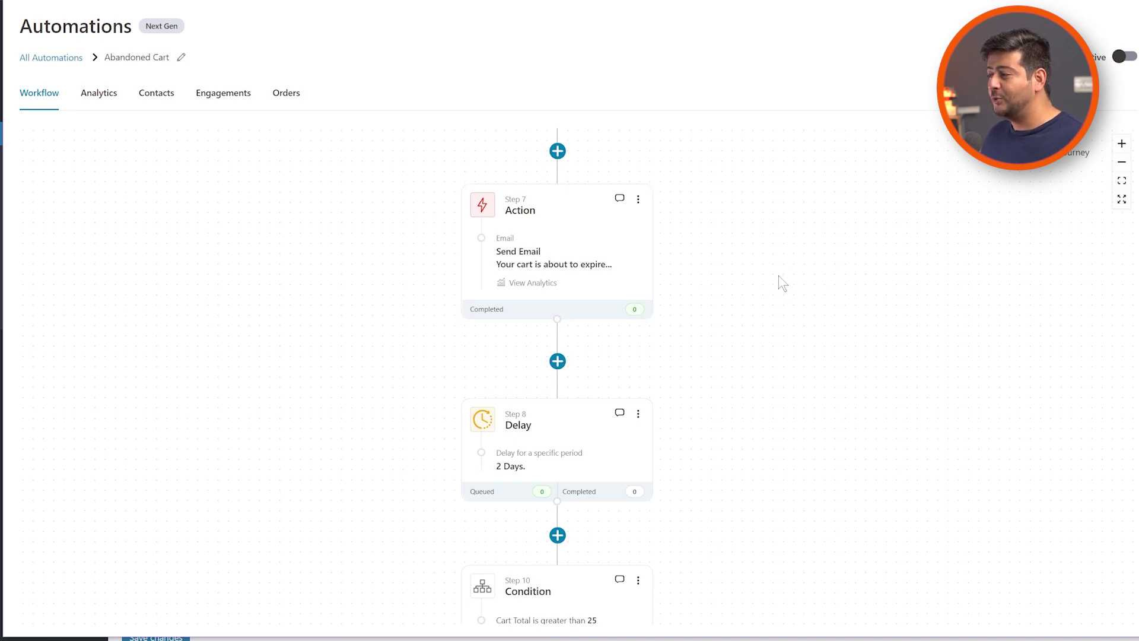
pyautogui.moveTo(819, 490); pyautogui.dragTo(802, 251)
pyautogui.moveTo(846, 358); pyautogui.dragTo(843, 261)
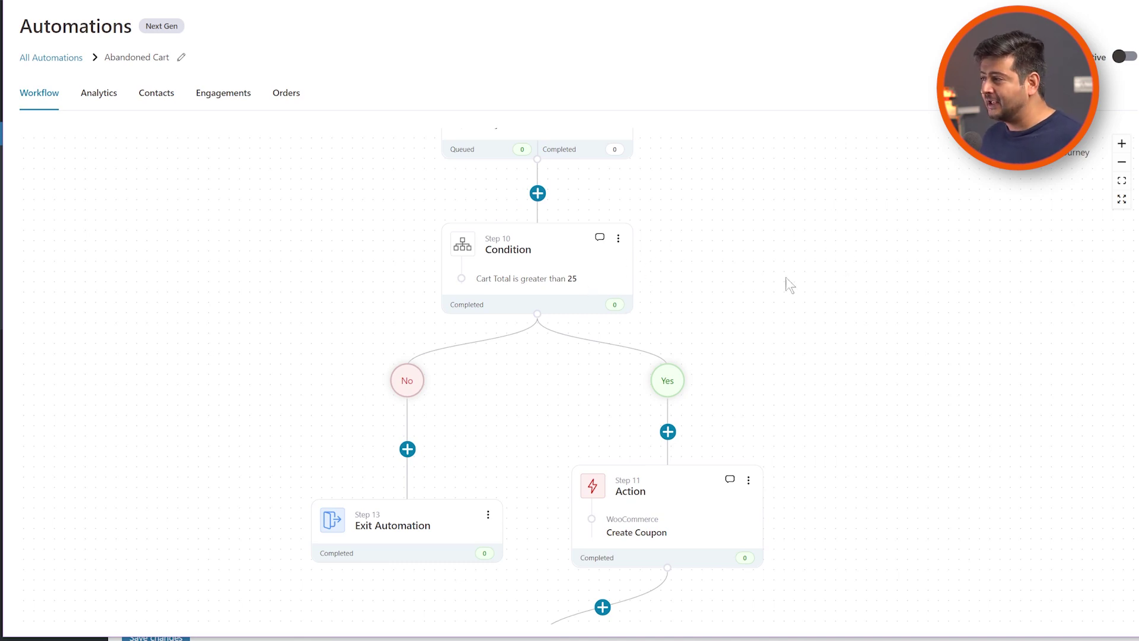
pyautogui.scroll(-1, 783, 255)
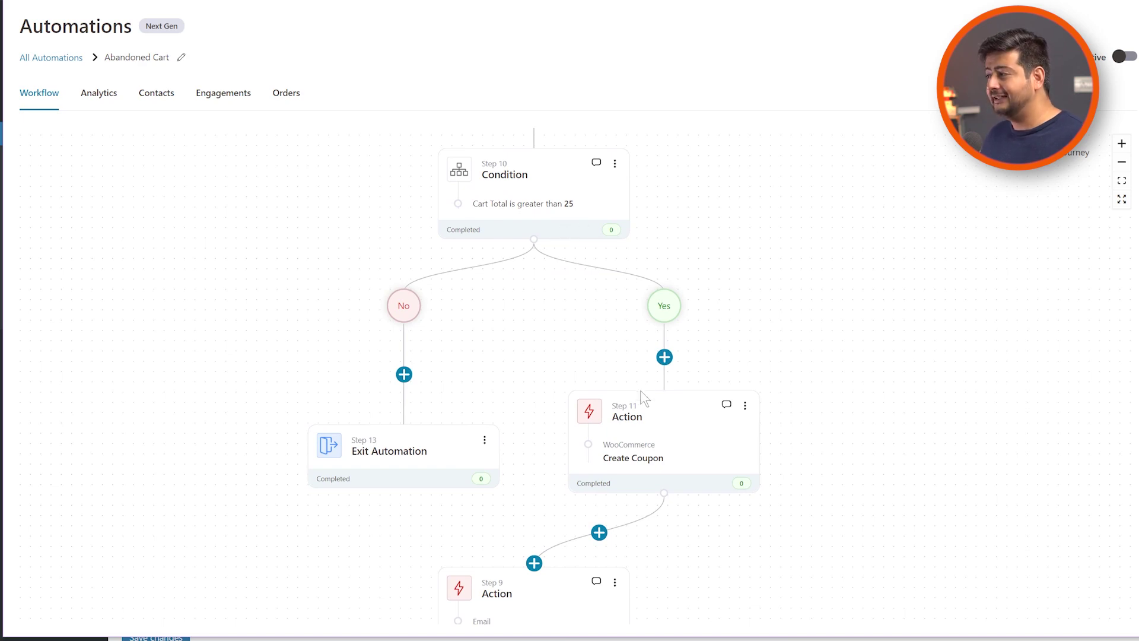
pyautogui.click(660, 429)
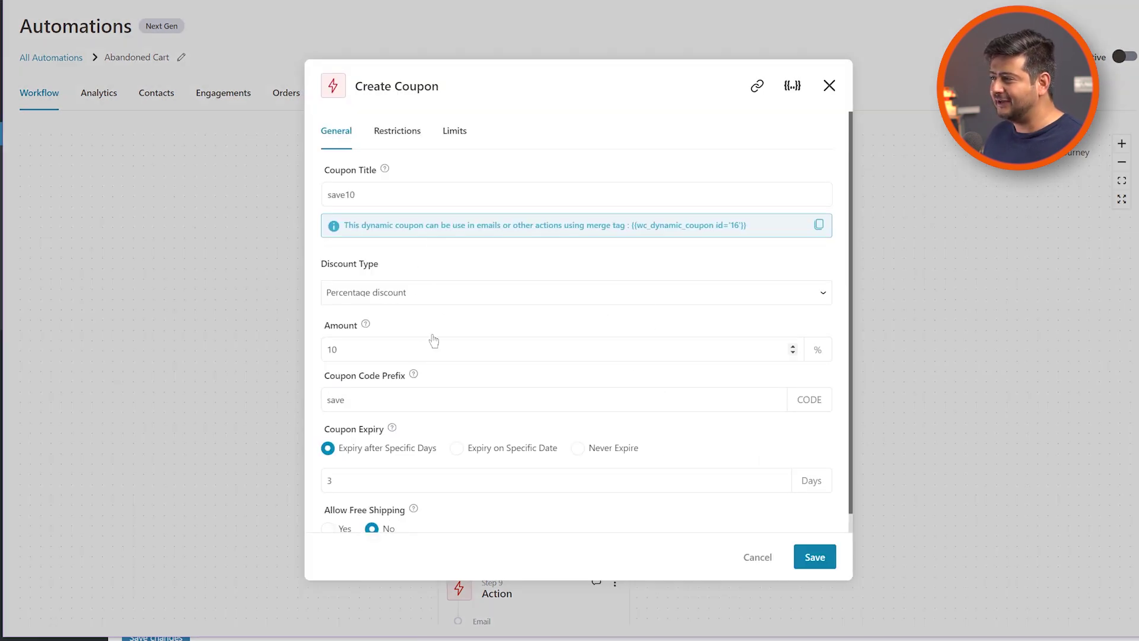
pyautogui.click(828, 86)
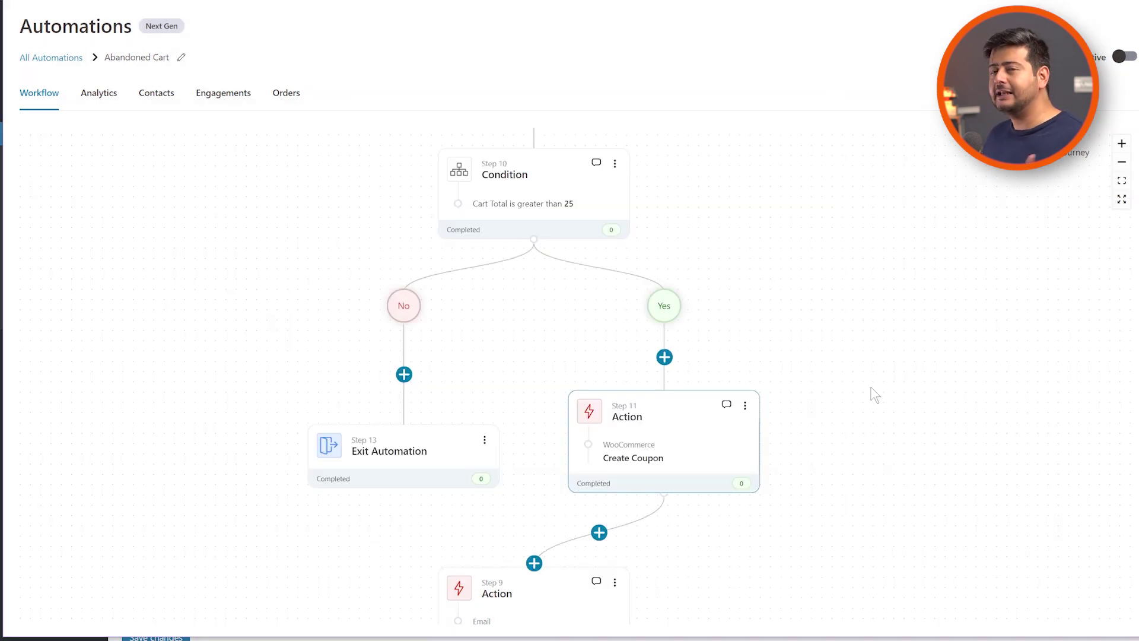
# Review the rest of the Abandoned Cart workflow, from the coupon action through the last email to the automation's end.
pyautogui.moveTo(865, 460); pyautogui.dragTo(872, 341)
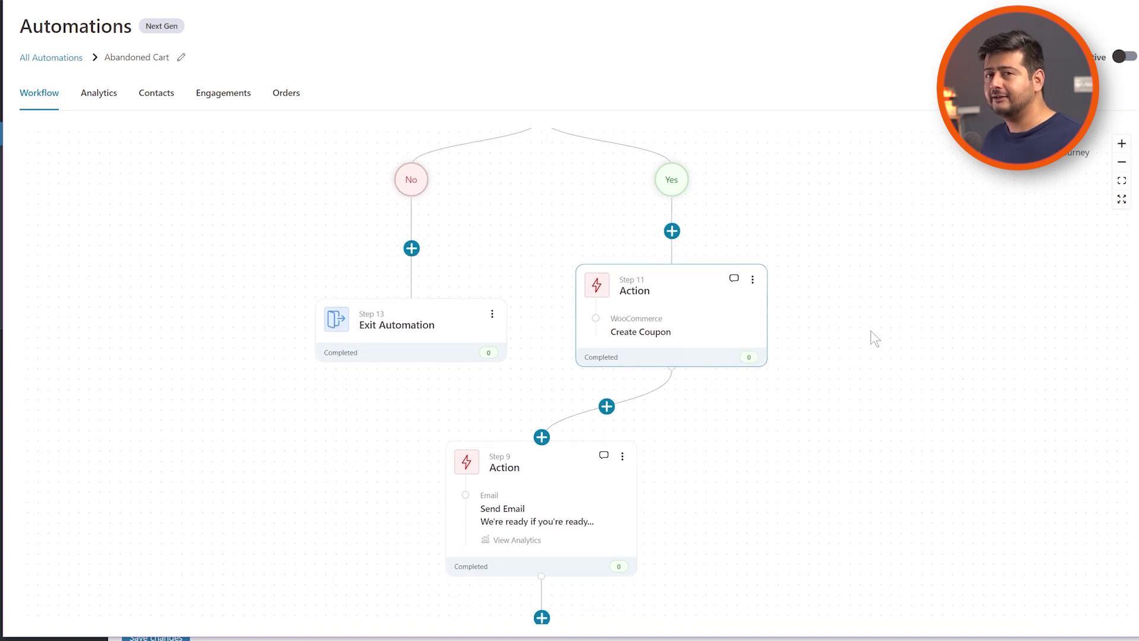
pyautogui.moveTo(887, 461); pyautogui.dragTo(889, 315)
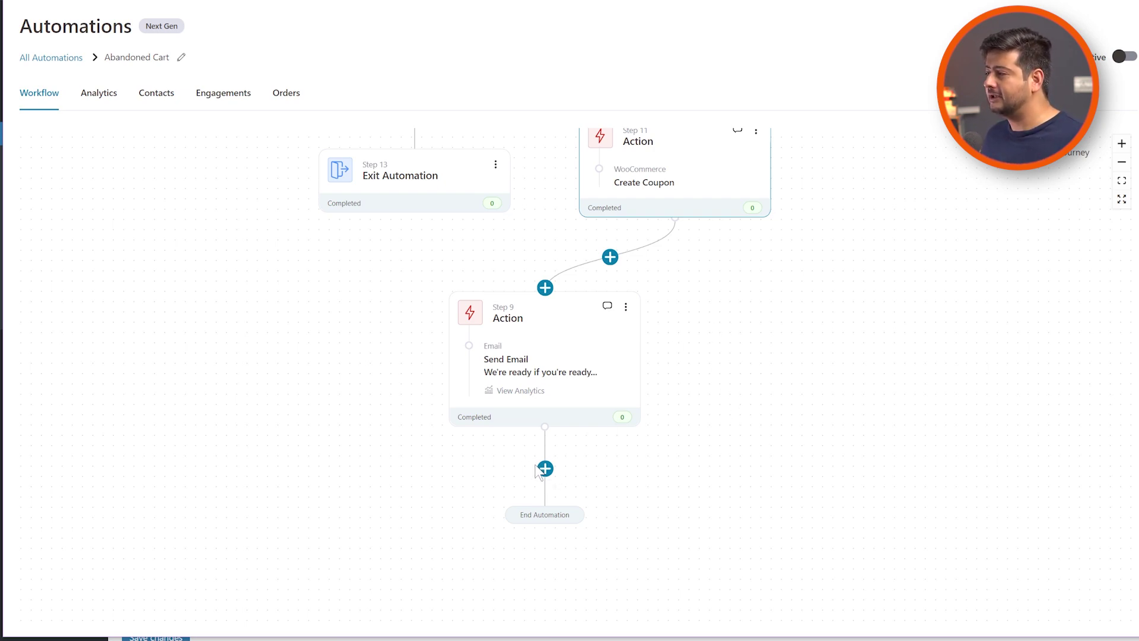
pyautogui.moveTo(740, 318); pyautogui.dragTo(716, 528)
pyautogui.moveTo(783, 273); pyautogui.dragTo(833, 411)
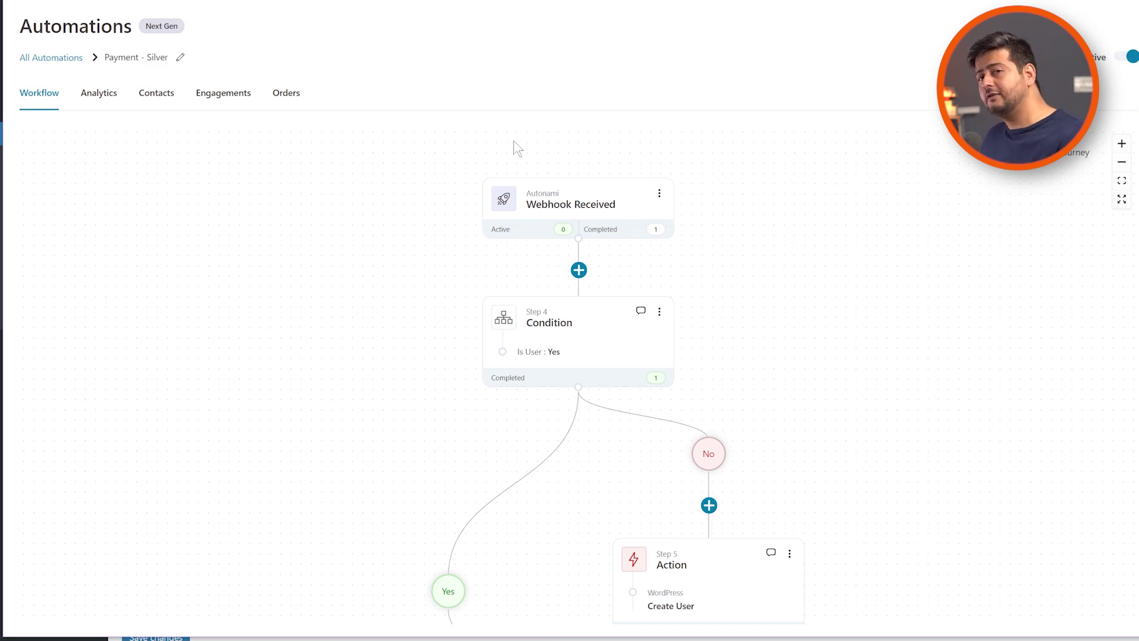
# Examine the Payment - Silver automation's workflow from its webhook trigger down to the final membership purchase email.
pyautogui.scroll(-15, 800, 304)
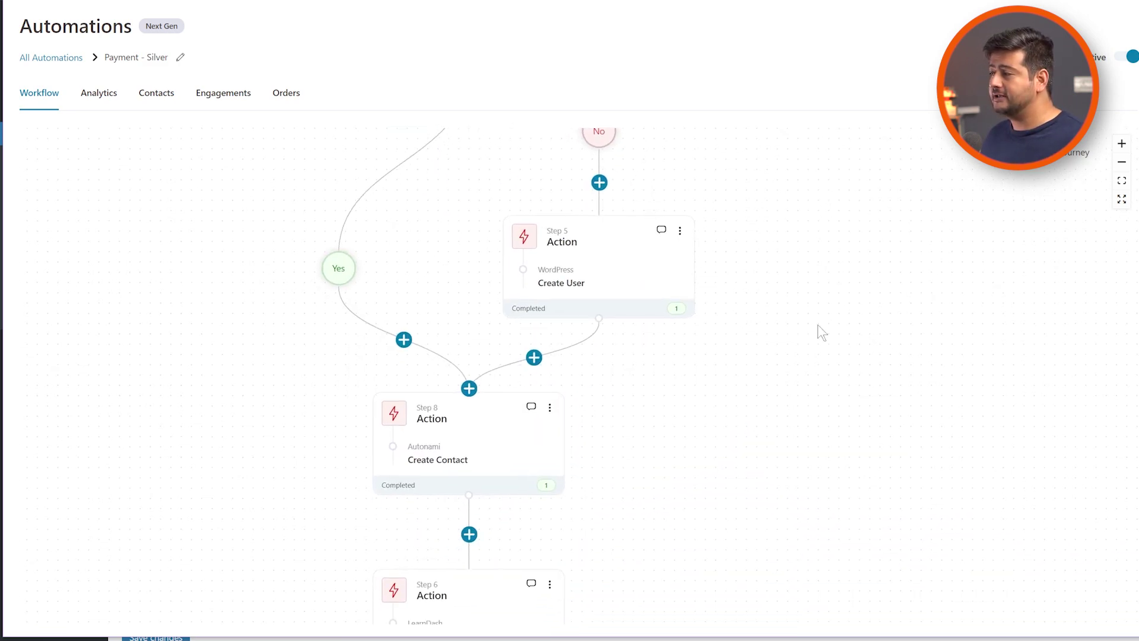
pyautogui.scroll(-5, 731, 279)
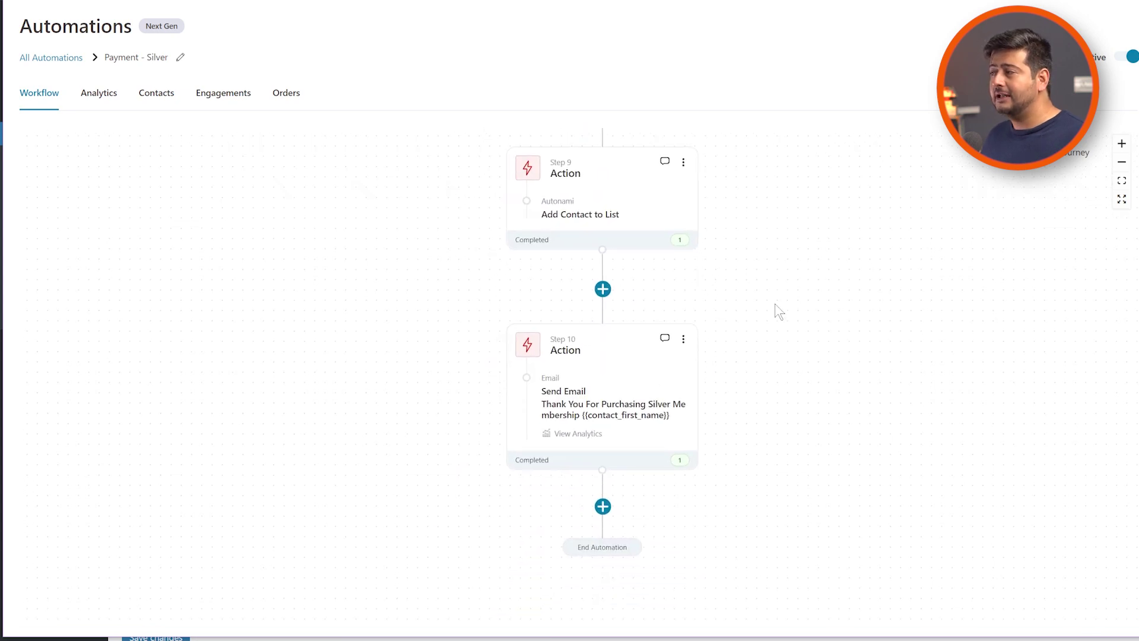
pyautogui.scroll(2, 848, 330)
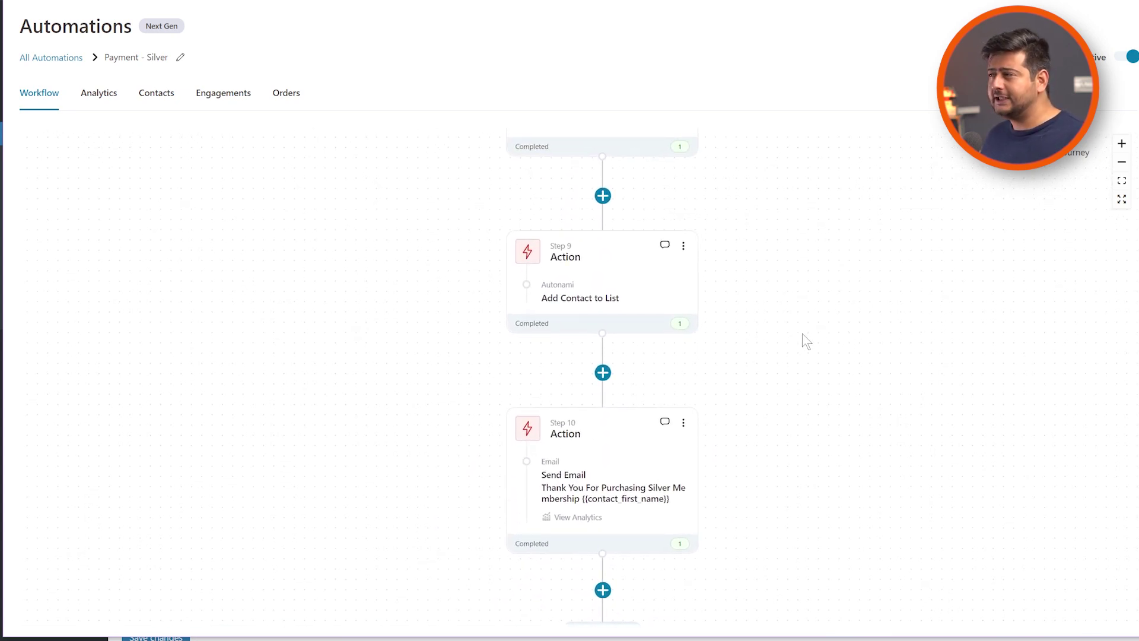